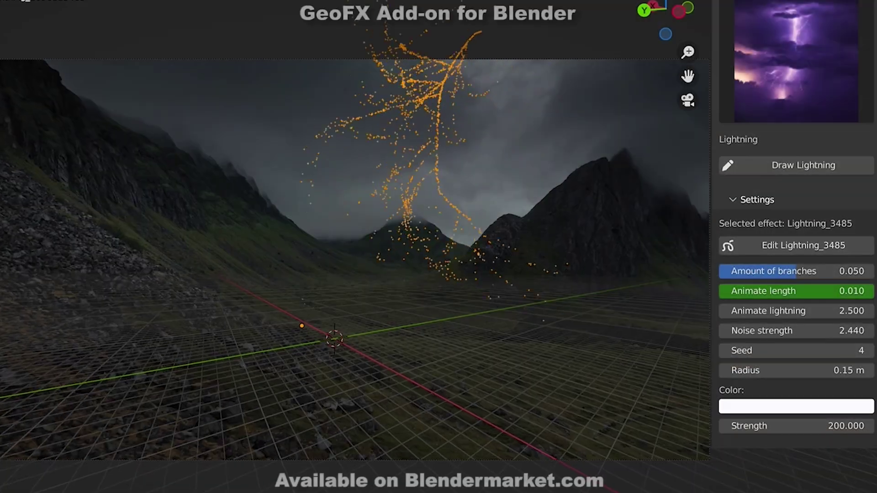
Draw a lightning bolt diagonally across the viewport and adjust its seed and Animate length.
mouse_move(510, 90)
mouse_down()
mouse_move(333, 293)
mouse_move(329, 310)
mouse_up()
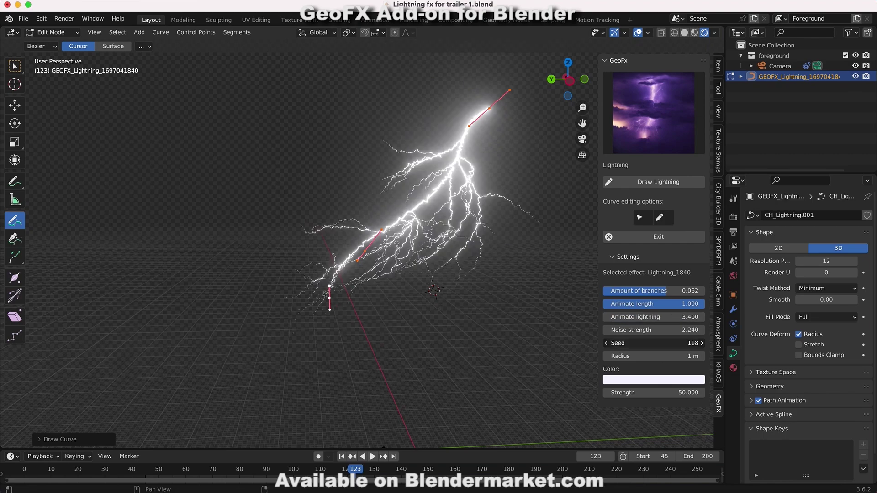
drag(640, 343, 632, 343)
mouse_move(698, 304)
mouse_down()
mouse_move(623, 304)
mouse_move(682, 304)
mouse_up()
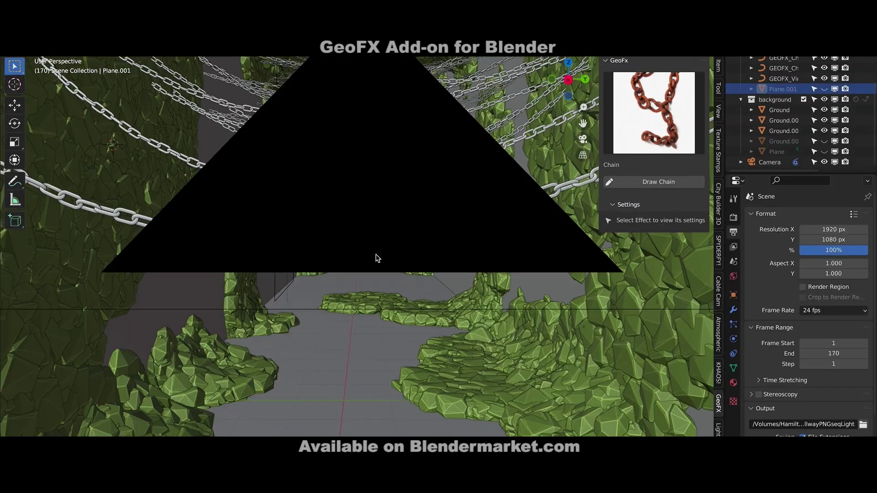
Play the fireworks simulation.
middle_drag(376, 257, 374, 255)
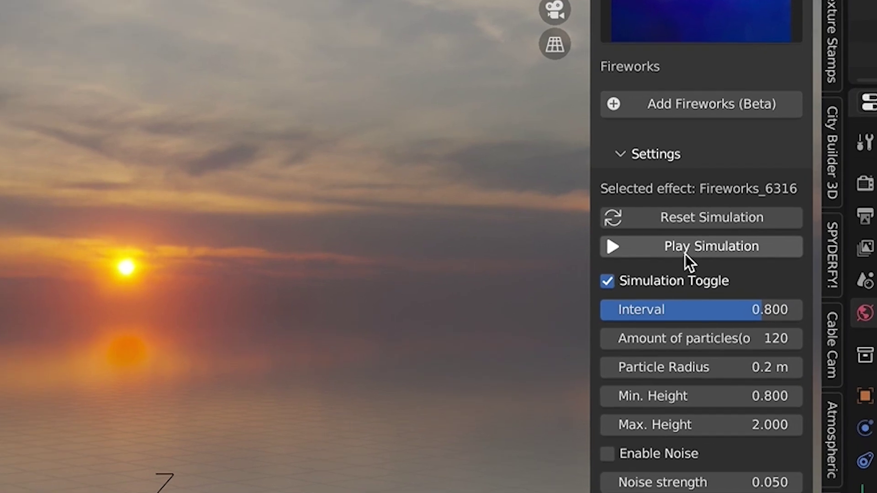
click(687, 252)
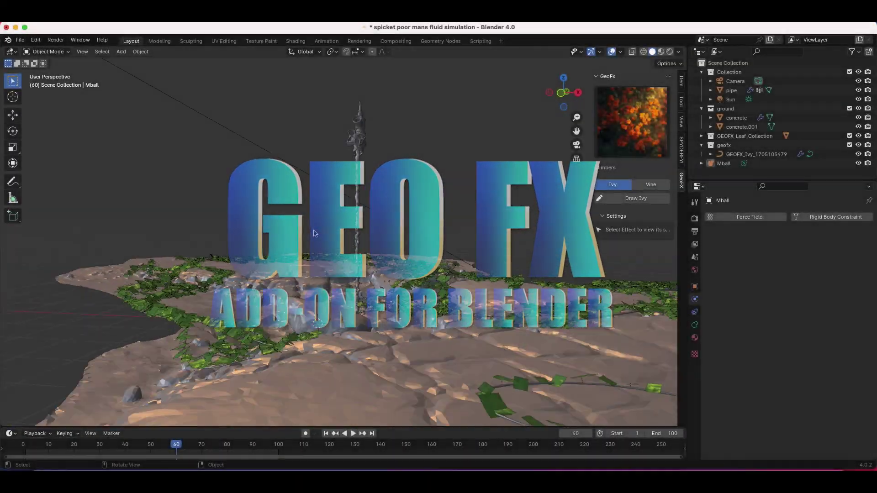
Examine the scene's concrete ground, ivy, pipe and metaball water stream by selecting each object.
middle_drag(314, 233, 314, 274)
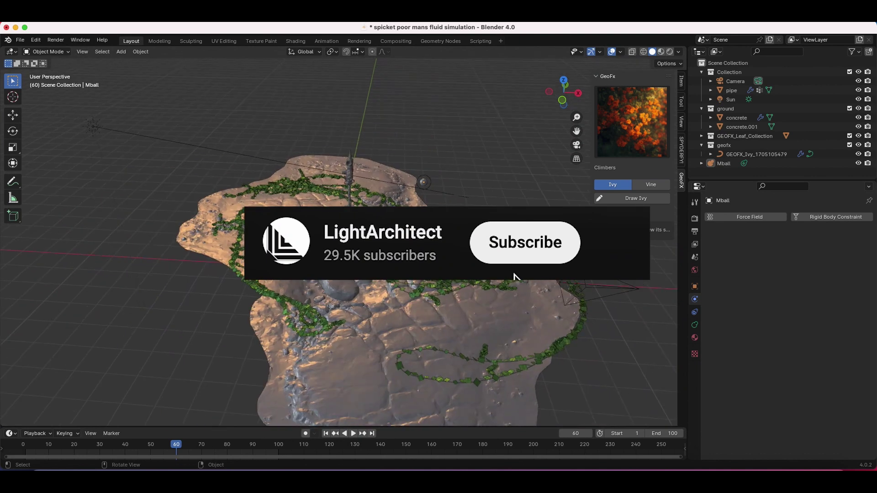
middle_drag(530, 215, 444, 182)
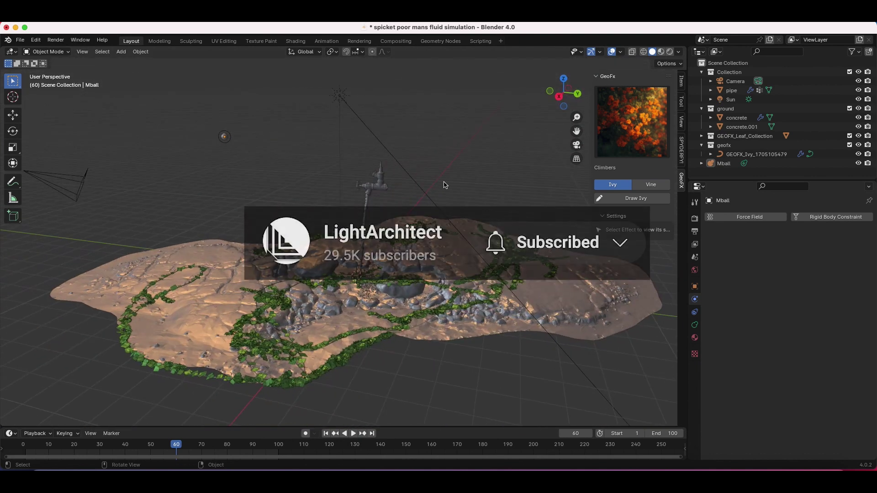
click(452, 259)
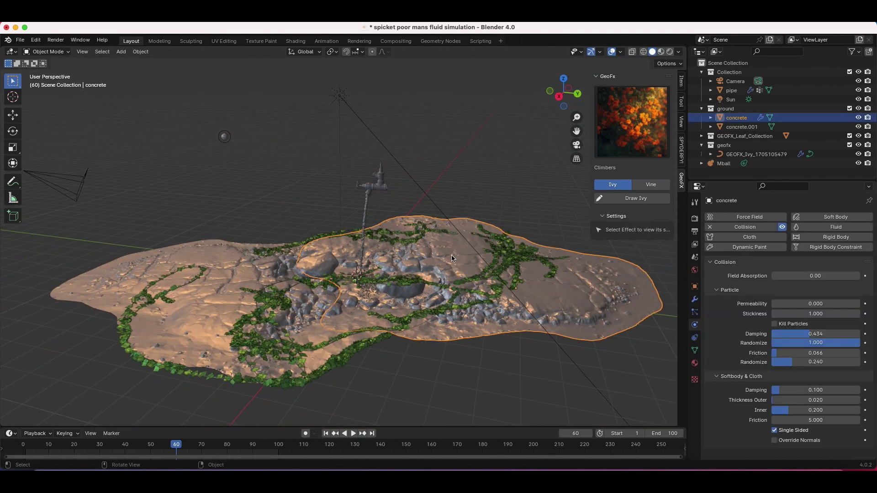
click(228, 293)
click(439, 254)
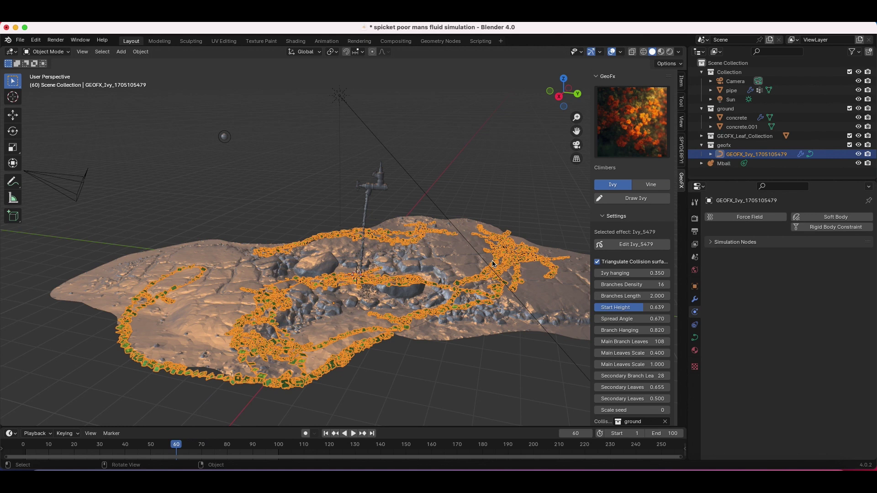
click(373, 189)
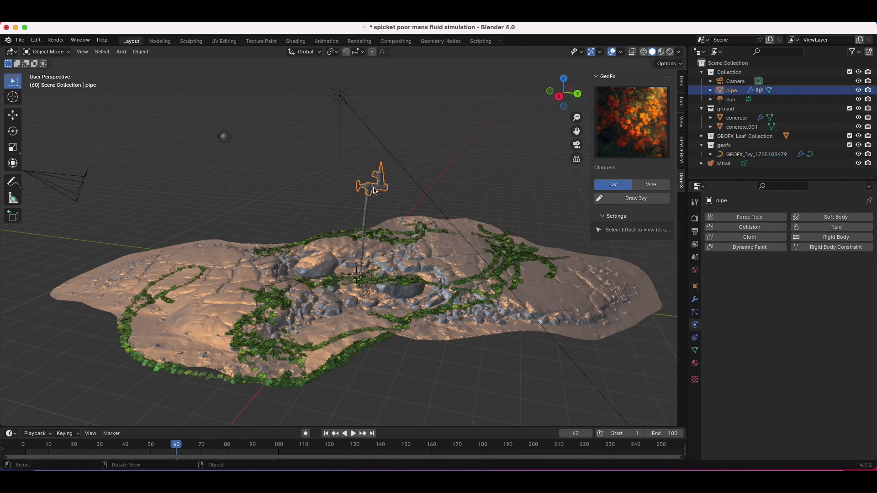
scroll(373, 189, up, 3)
click(382, 196)
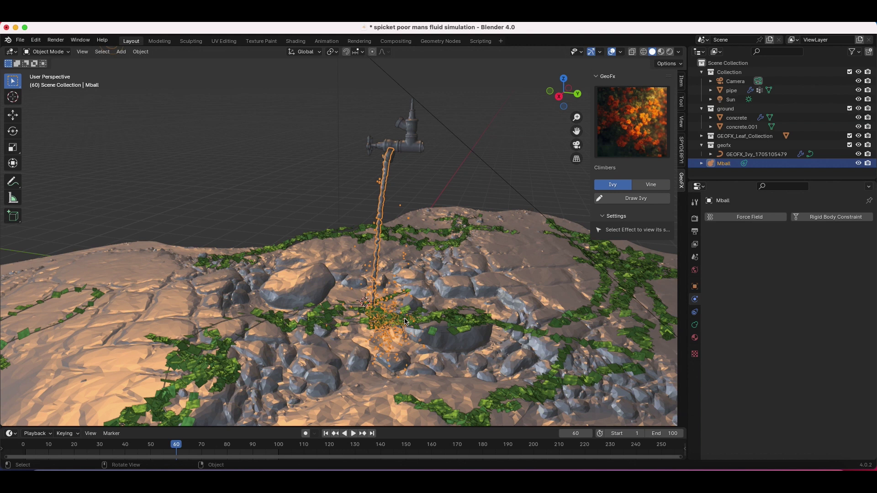
Play back the animation to view the water stream falling from the pipe from several angles, and stop playback.
key(space)
click(489, 122)
middle_drag(395, 278, 383, 326)
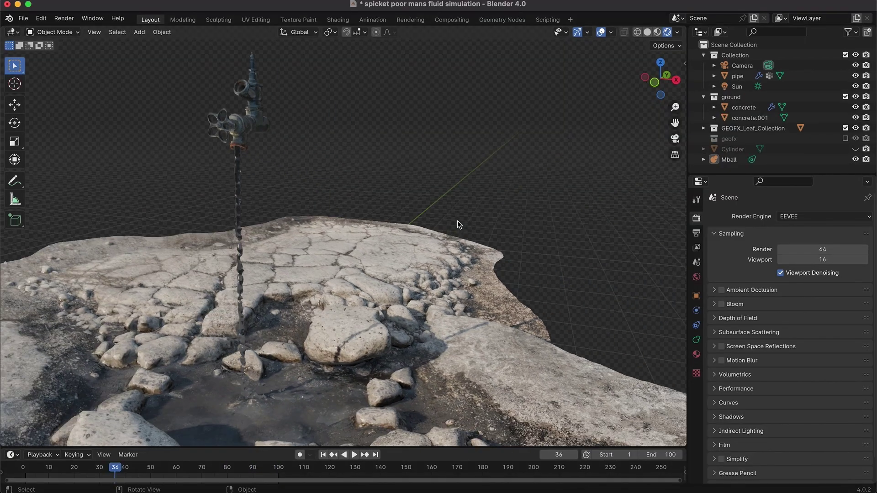
middle_drag(501, 227, 537, 250)
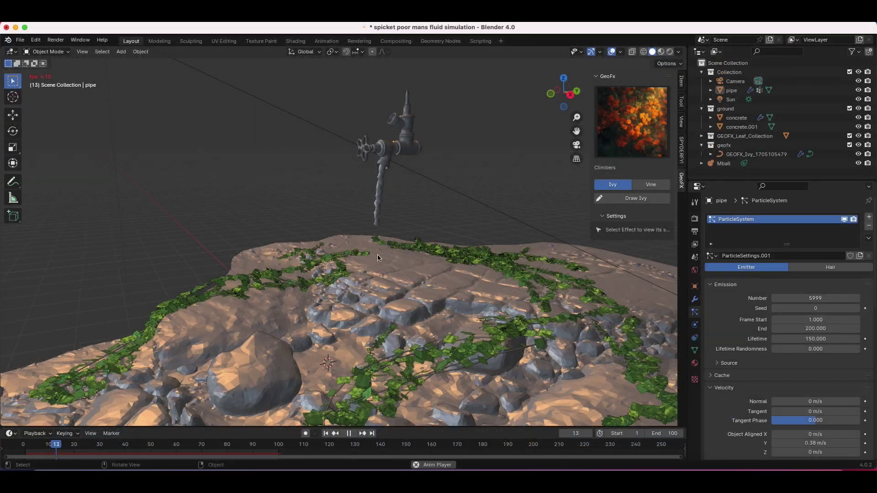
middle_drag(421, 186, 412, 175)
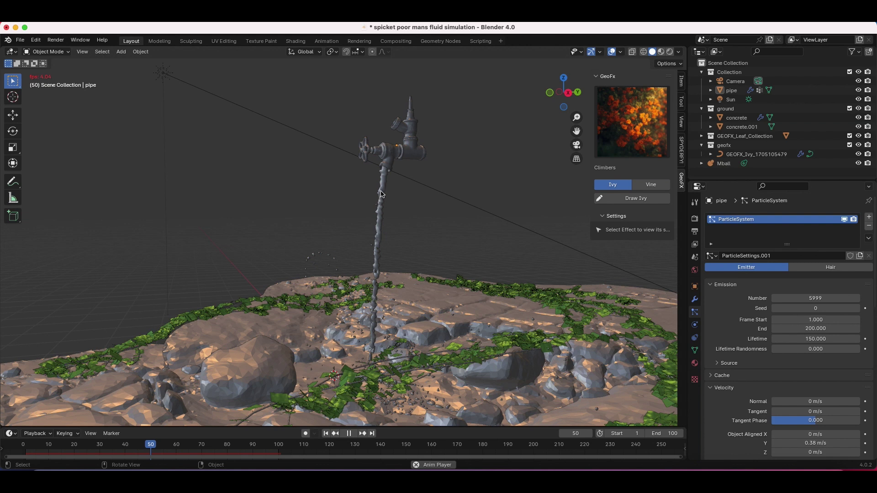
key(space)
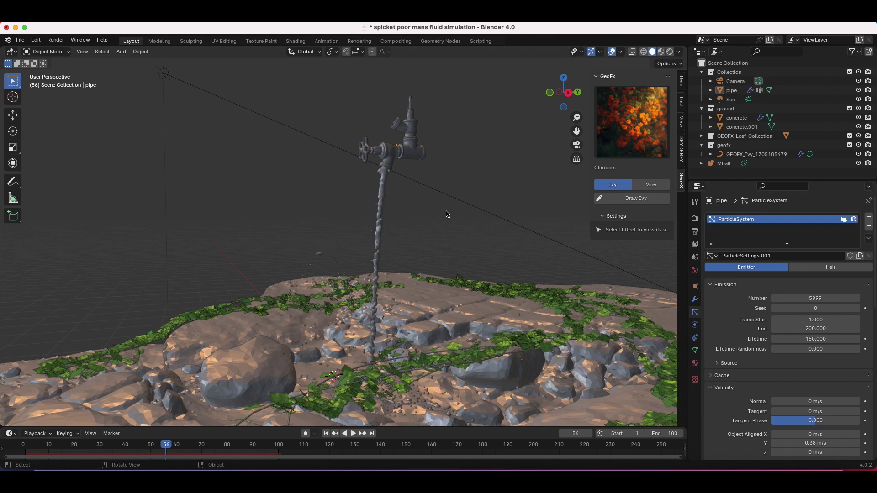
Duplicate the source metaball floating above the scene and place the copy beside the original.
scroll(446, 214, down, 8)
scroll(463, 221, up, 5)
shift+scroll(461, 219, right, 3)
scroll(462, 219, up, 2)
shift+scroll(462, 219, right, 4)
click(388, 275)
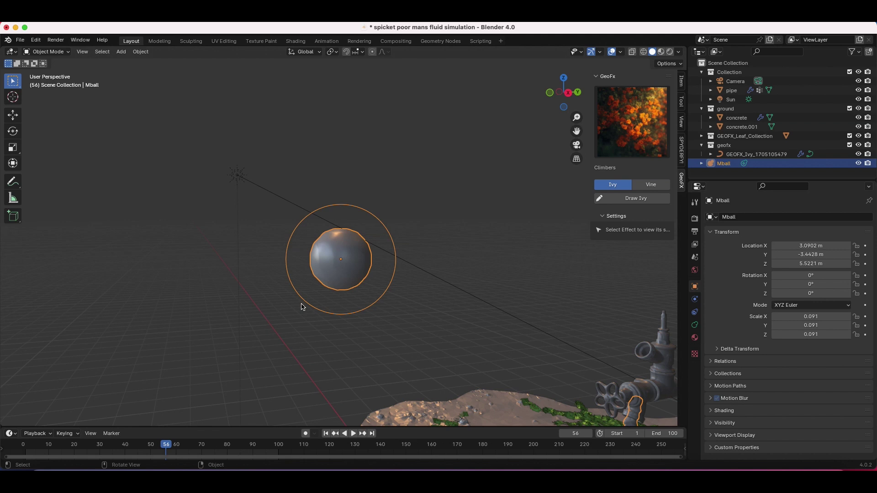
key(shift+a)
key(shift+d)
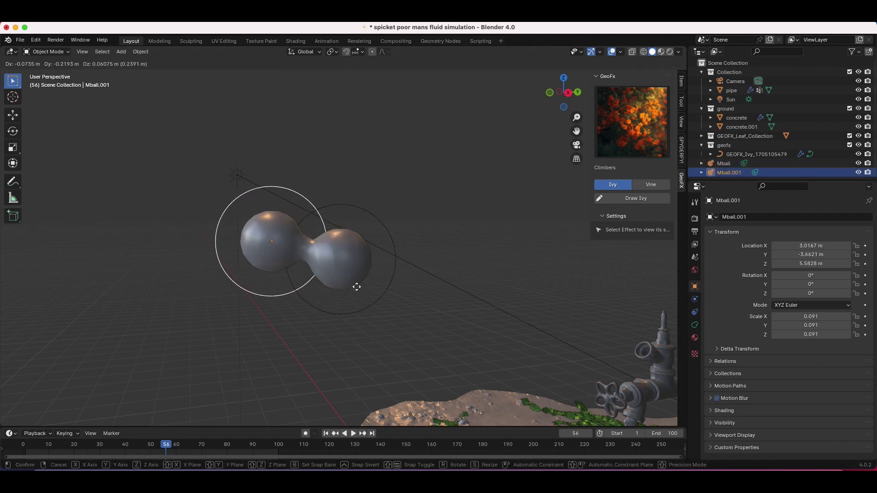
click(347, 288)
Move the duplicated metaball around the original and set it down overlapping so the two shapes blend.
shift+scroll(347, 290, left, 3)
scroll(348, 289, up, 2)
scroll(347, 289, up, 3)
key(g)
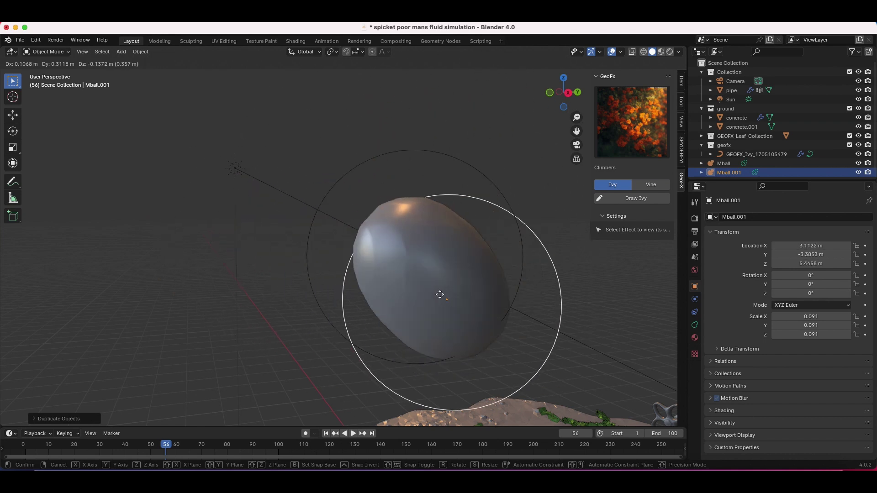
click(299, 267)
Duplicate the metaball twice more, placing the copies against the existing cluster.
key(shift+d)
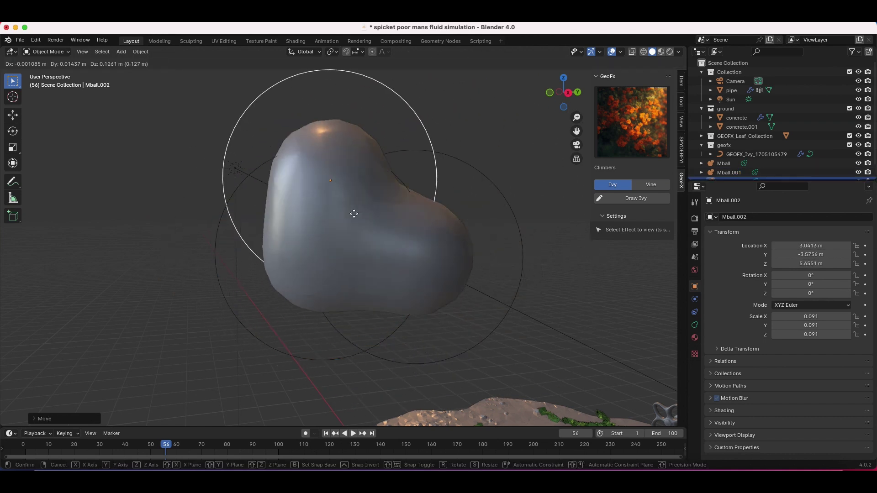
click(394, 200)
key(shift+d)
click(300, 206)
Move the last metaball copy to different places around the cluster to test how the shapes merge.
middle_drag(301, 206, 247, 214)
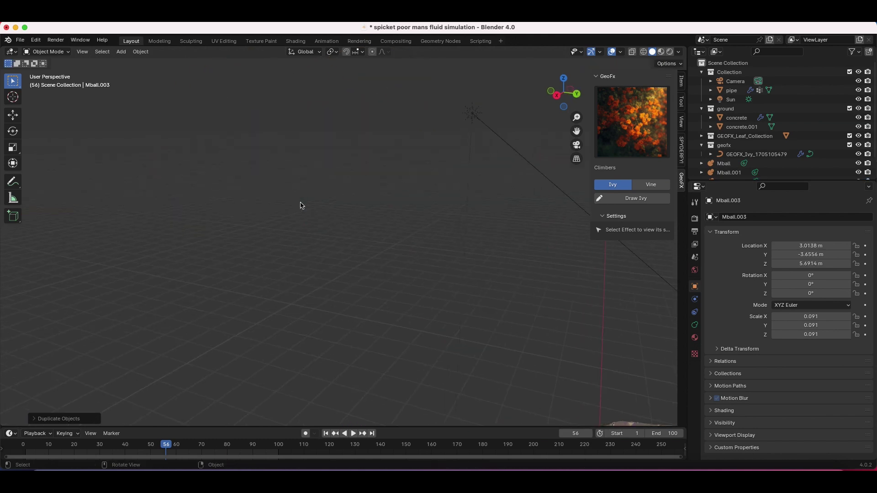
scroll(322, 229, up, 5)
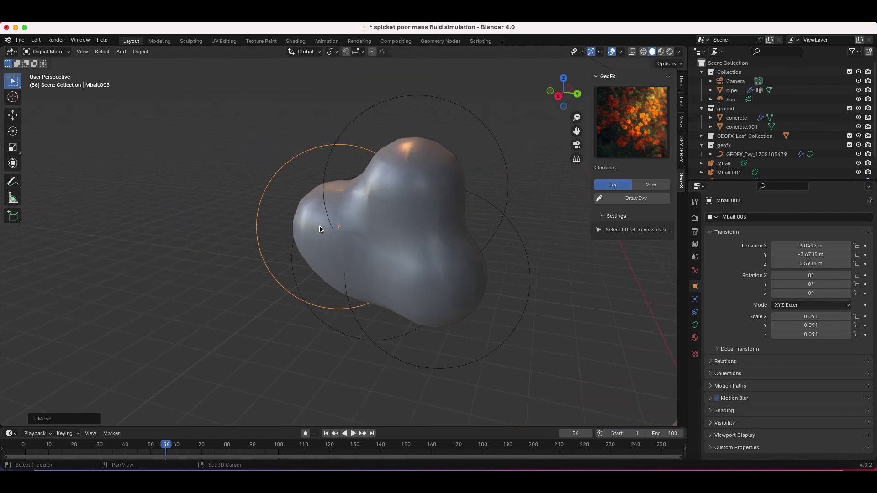
key(g)
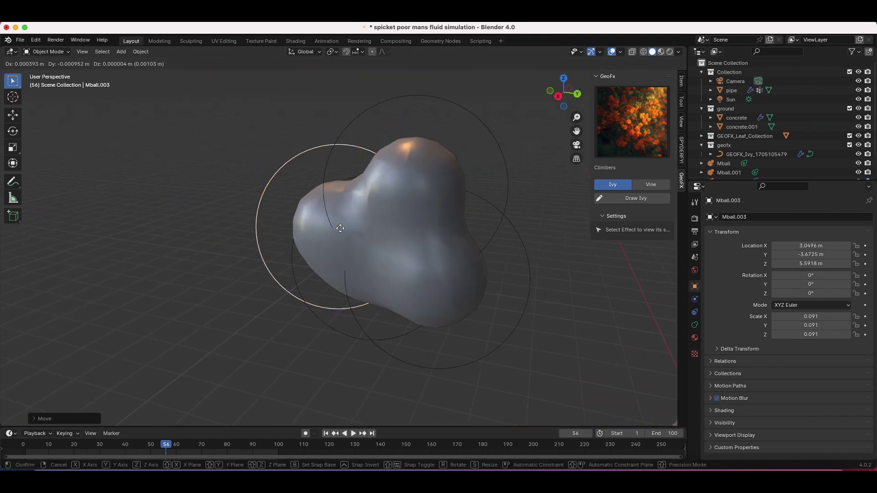
click(332, 196)
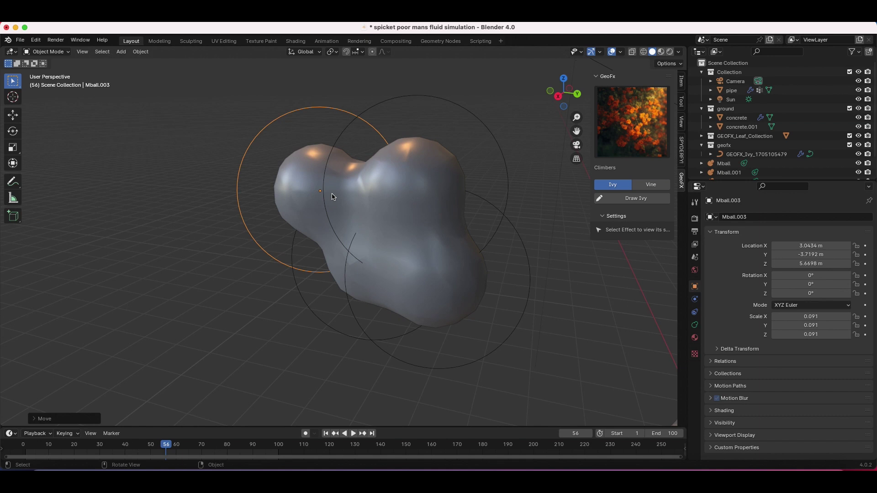
scroll(425, 204, down, 5)
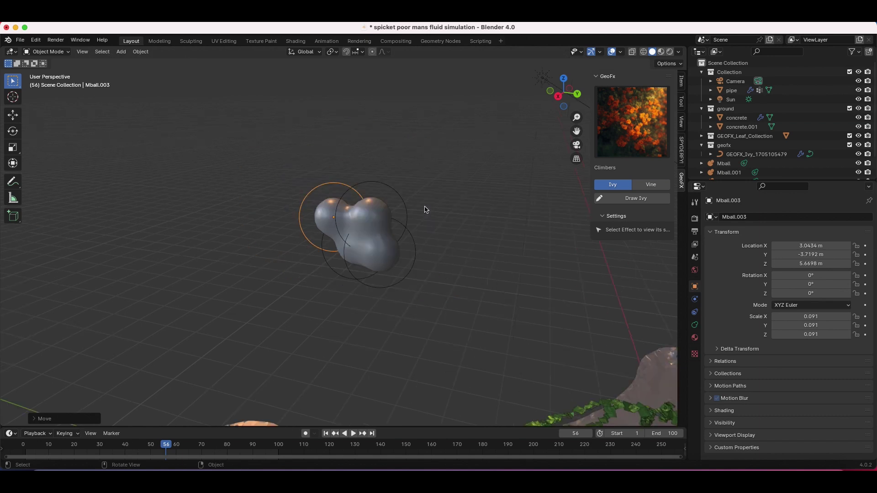
scroll(425, 208, up, 2)
key(g)
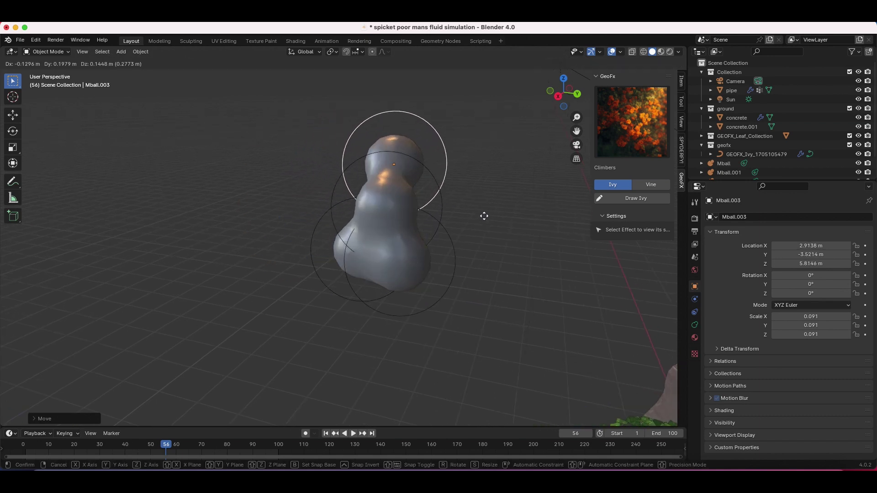
click(425, 249)
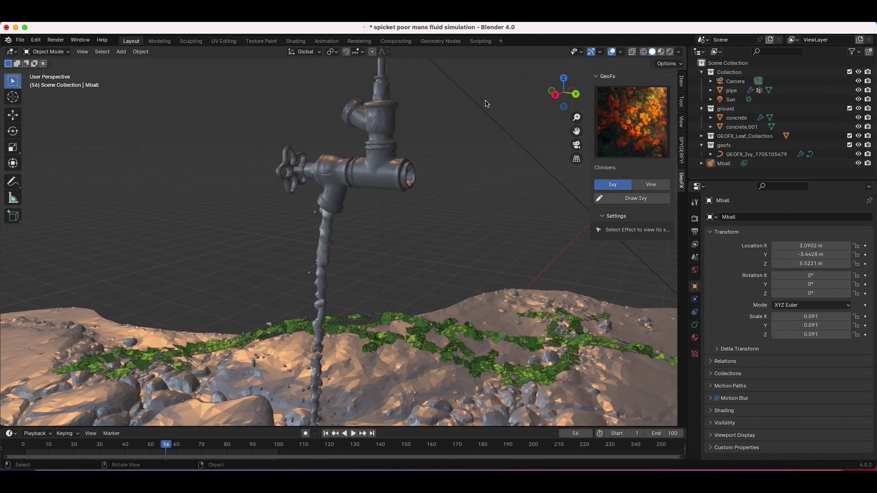
Add a UV sphere, move it up beside the source metaball and scale it down to roughly the metaball's size.
scroll(486, 104, down, 6)
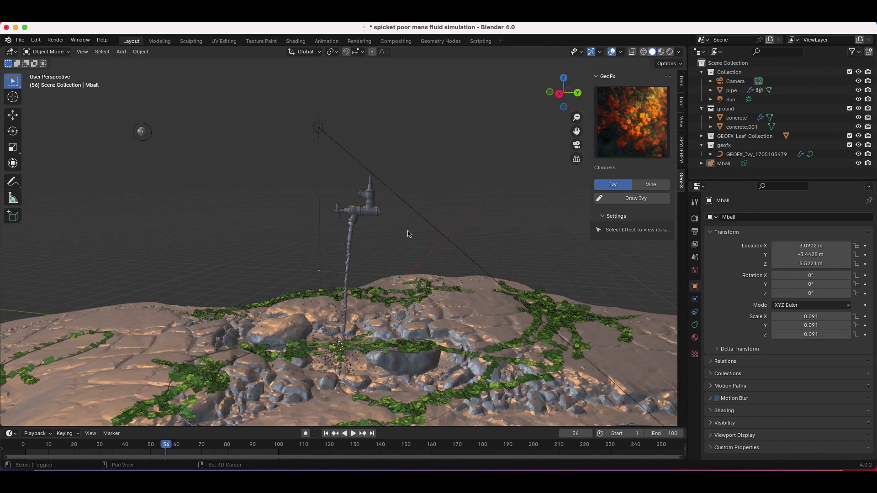
scroll(408, 234, up, 4)
click(374, 241)
scroll(307, 228, up, 2)
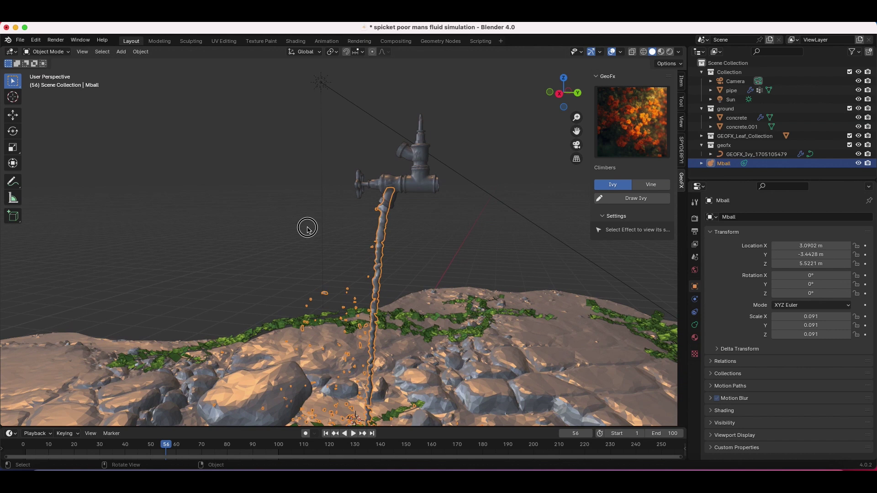
click(307, 228)
key(shift+a)
mouse_move(283, 240)
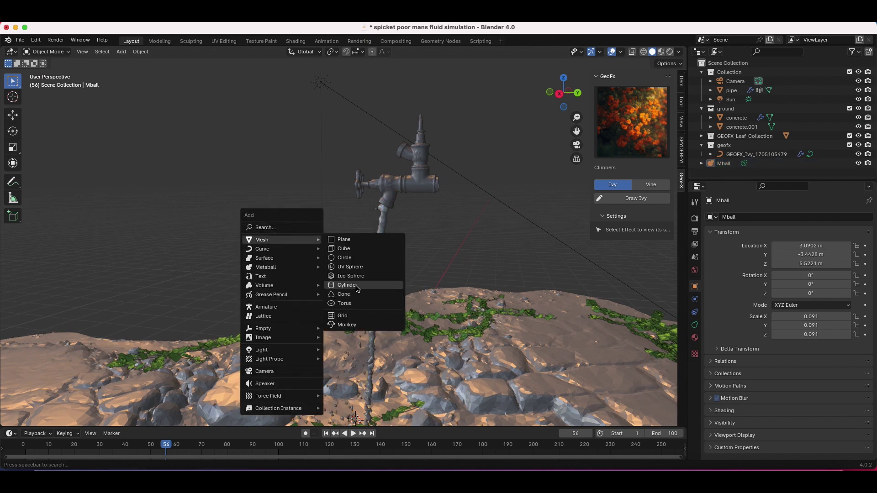
click(370, 268)
scroll(381, 343, down, 4)
key(g)
click(253, 145)
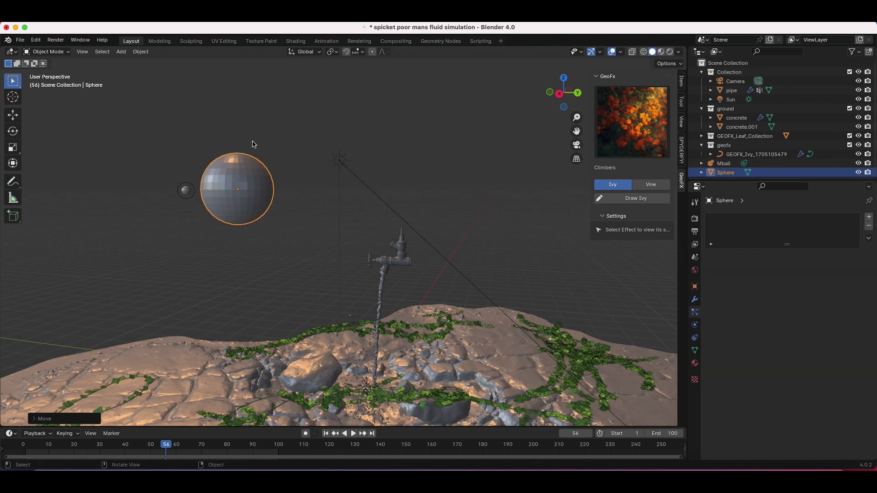
key(s)
click(246, 214)
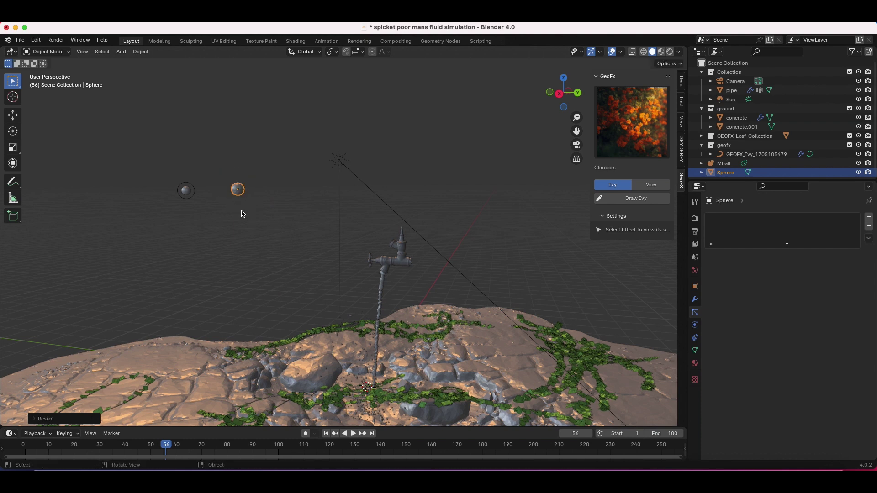
Set the render instance object of the pipe's particle system to Sphere and inspect the particle stream.
scroll(405, 298, up, 5)
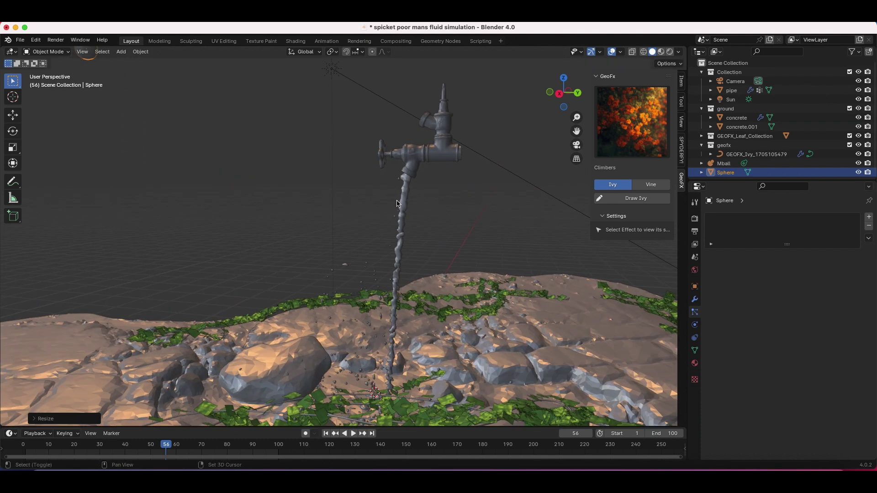
click(405, 203)
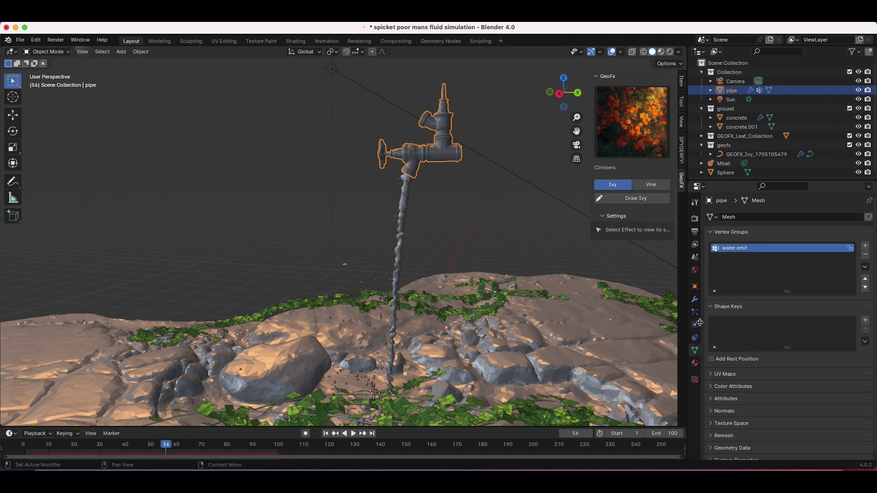
click(695, 313)
scroll(714, 332, down, 10)
scroll(714, 331, up, 4)
scroll(715, 332, down, 3)
click(792, 367)
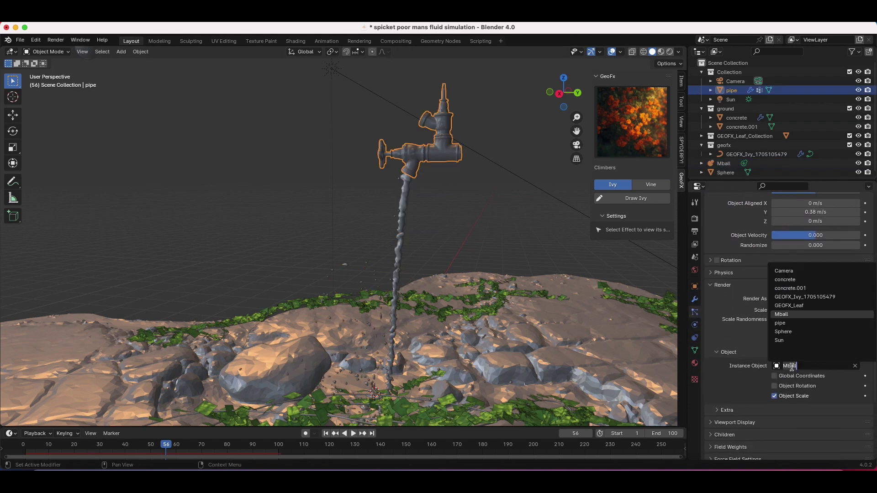
click(783, 332)
click(344, 187)
scroll(382, 217, up, 2)
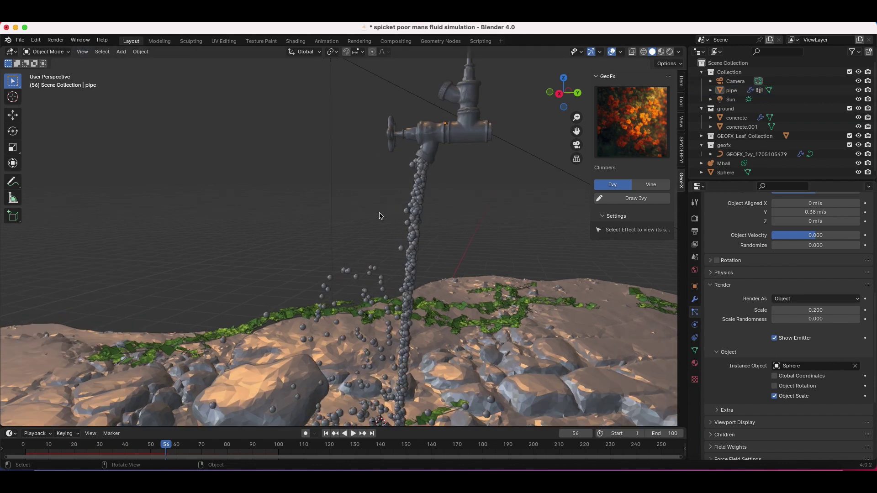
scroll(382, 217, down, 3)
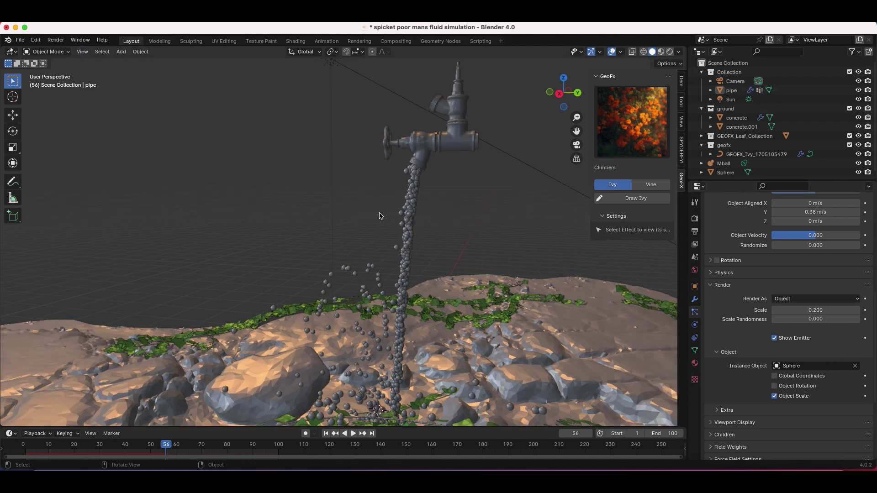
Play back the sphere particle stream, and set the instance object of the pipe's particle system back to Mball.
key(space)
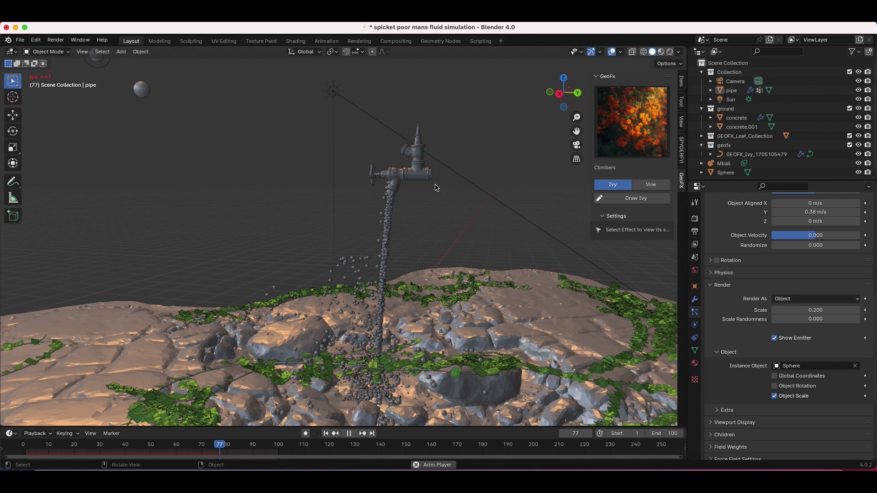
key(space)
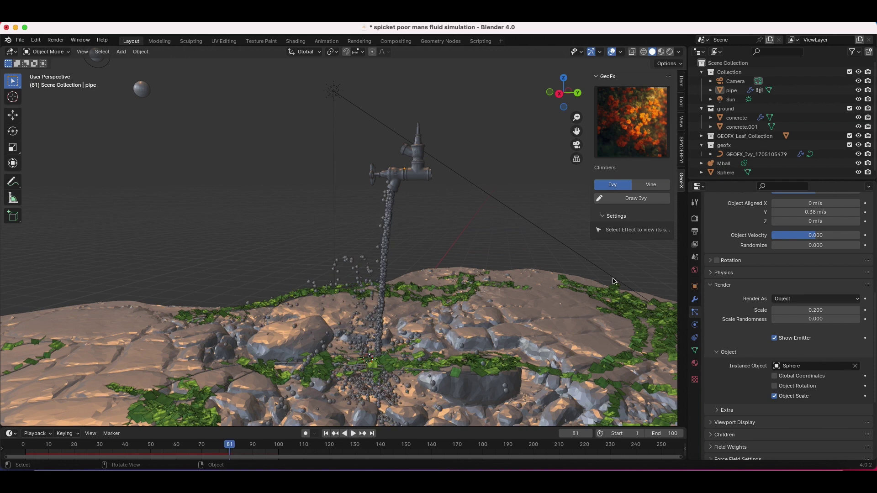
click(338, 250)
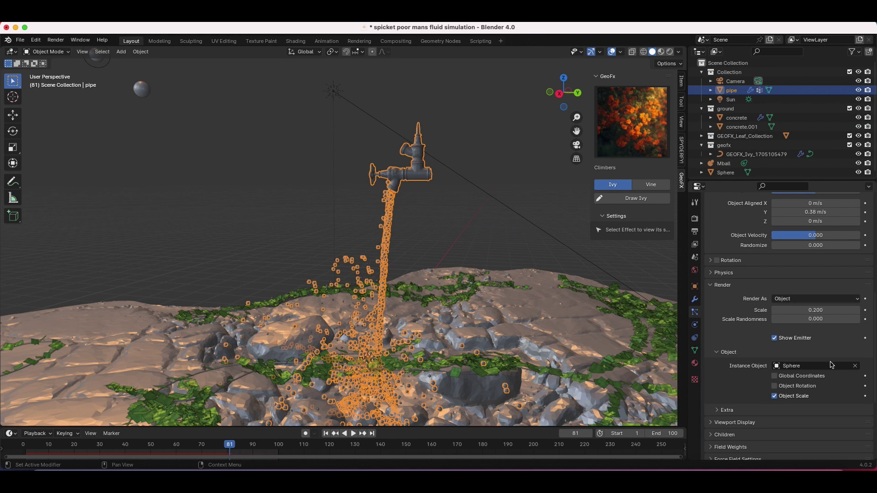
click(857, 366)
Preview the metaball stream in Rendered viewport shading.
key(z)
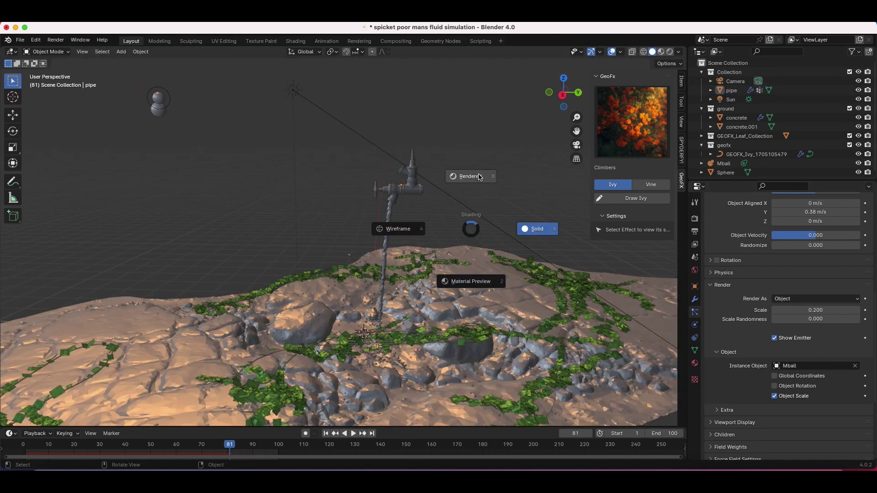
click(480, 177)
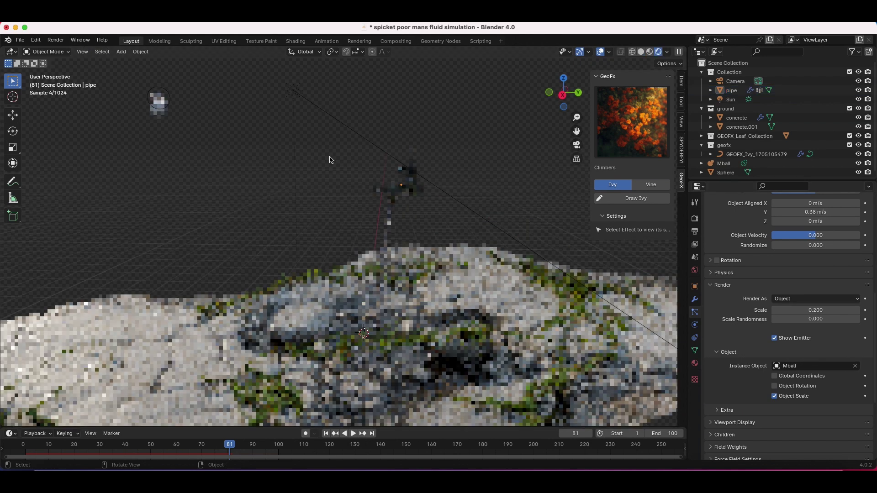
scroll(419, 247, down, 3)
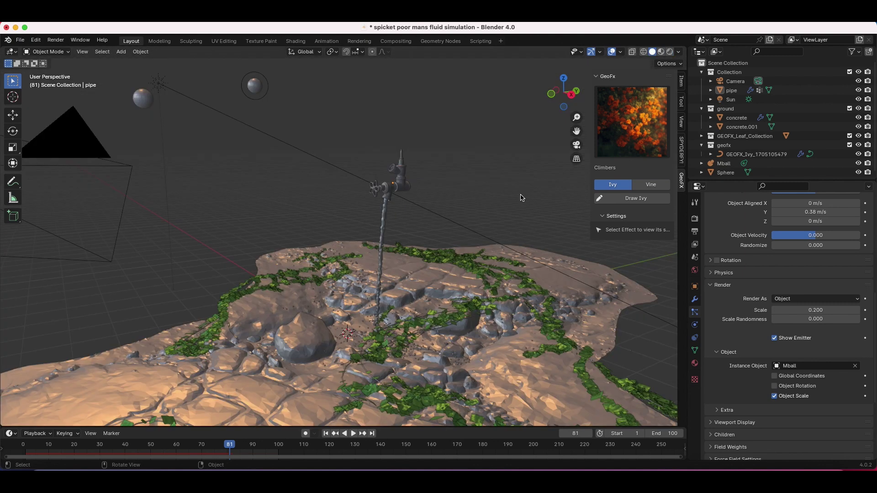
Exclude the geofx ivy collection from the view layer.
middle_drag(341, 267, 383, 249)
click(843, 155)
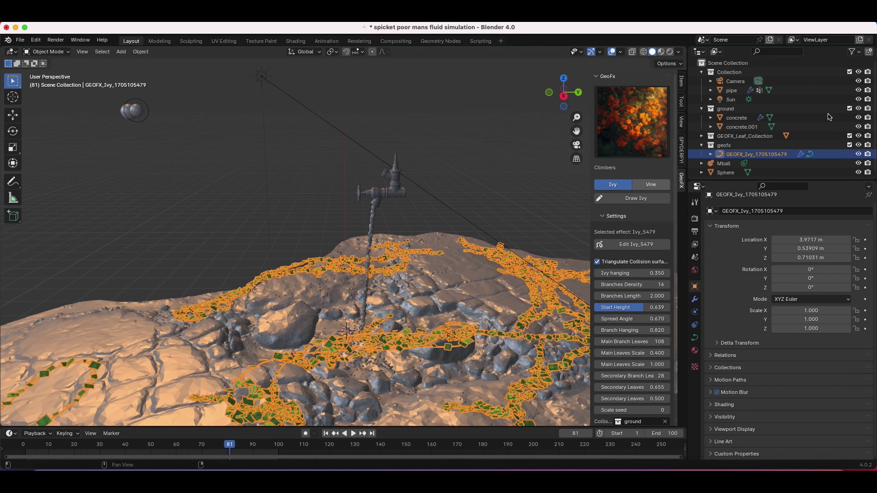
click(849, 145)
middle_drag(373, 271, 447, 260)
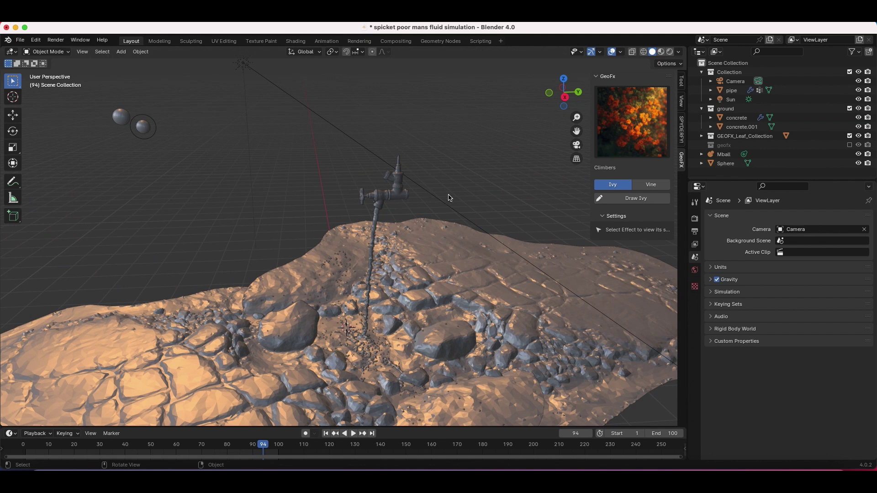
Remove the existing particle system from the pipe.
click(378, 213)
middle_drag(378, 213, 436, 169)
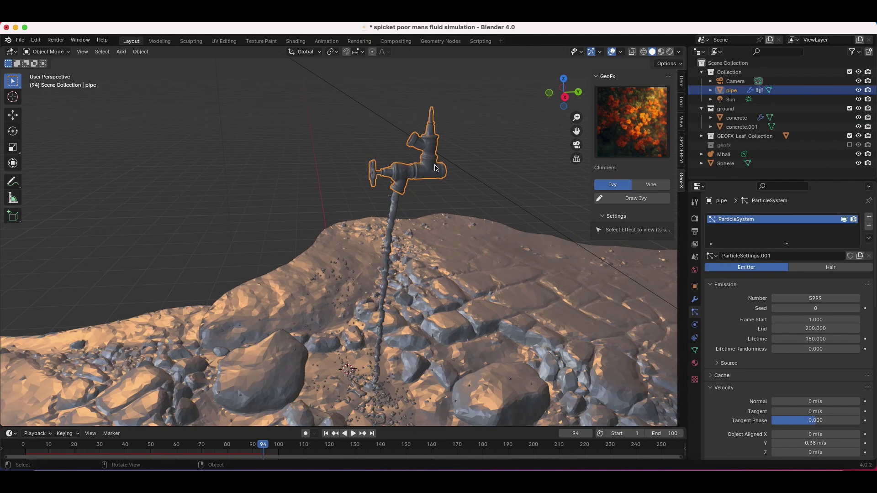
click(870, 227)
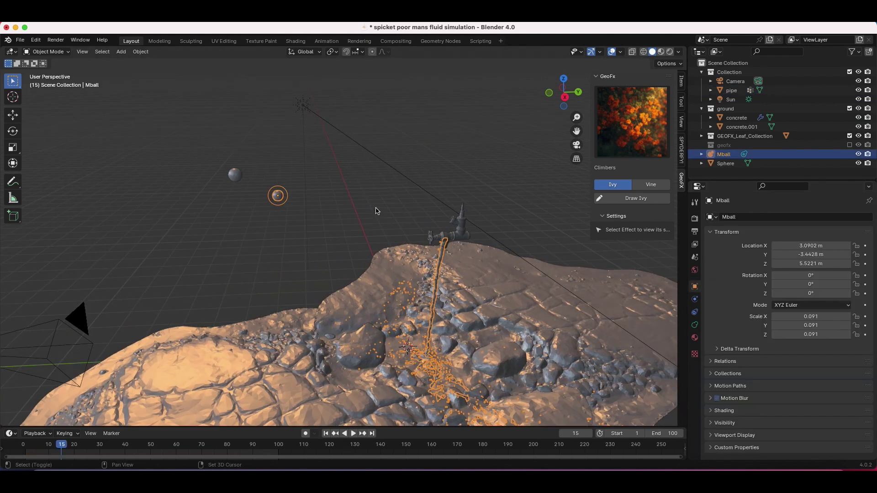
Delete the source metaball and the UV sphere floating beside the terrain.
shift+middle_drag(376, 210, 230, 169)
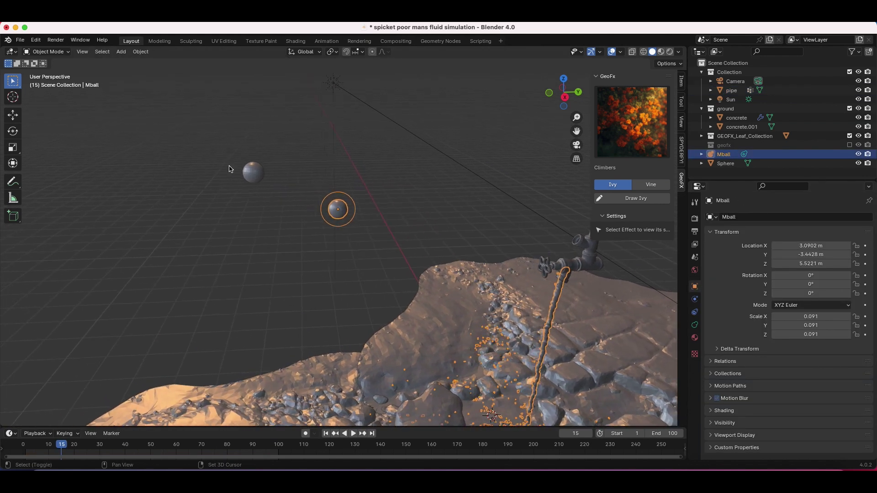
shift+click(256, 178)
key(x)
click(352, 225)
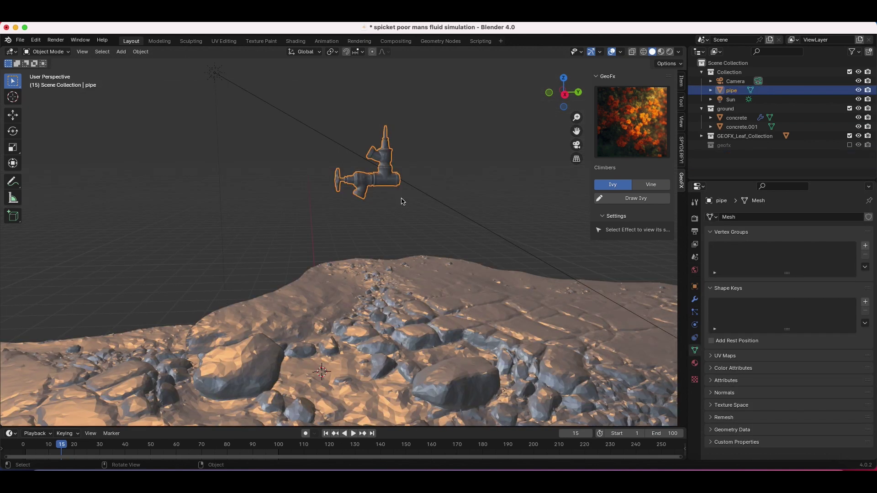
Add a new particle system to the pipe and play the animation to check where particles are emitted.
click(694, 312)
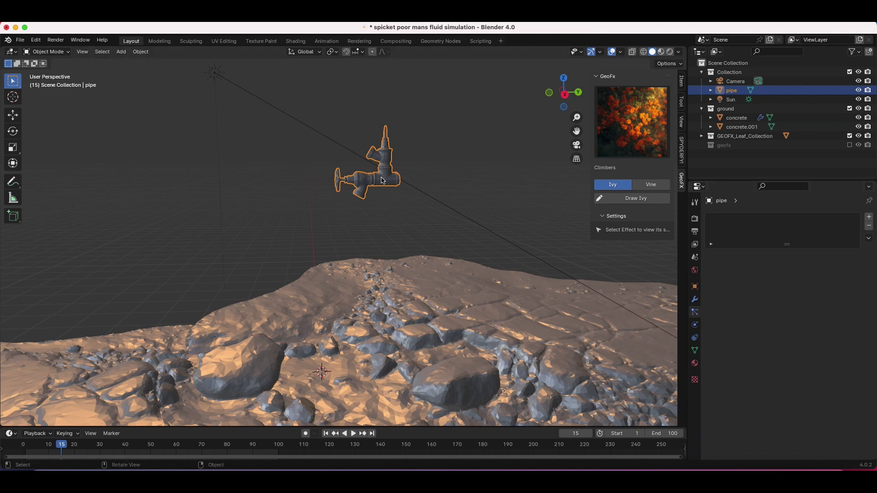
scroll(383, 180, up, 3)
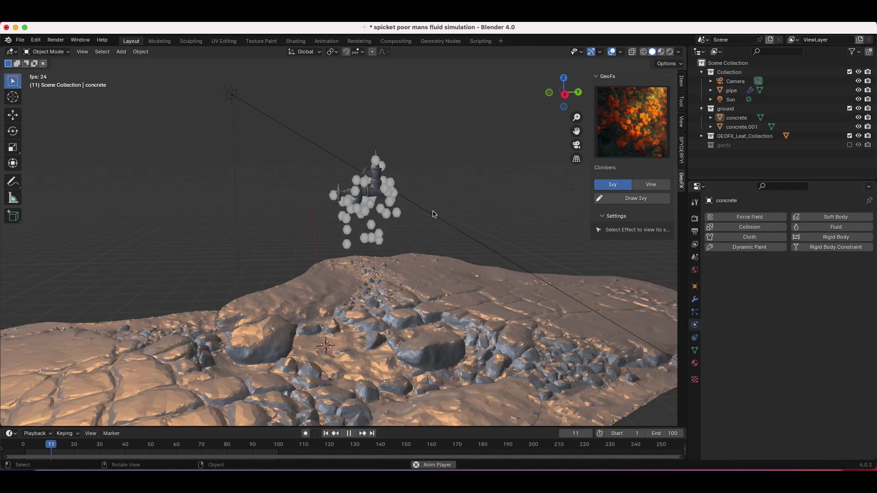
scroll(434, 214, left, 5)
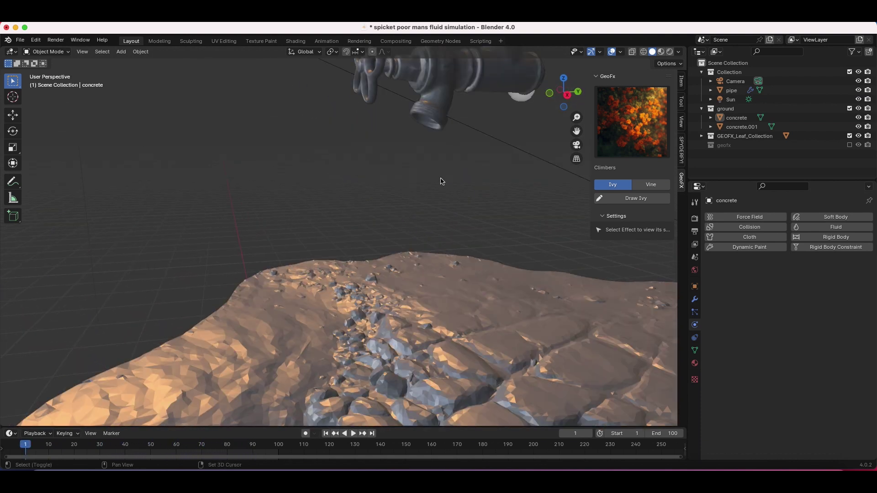
shift+scroll(441, 182, up, 5)
Add a vertex group named Water to the pipe mesh.
click(377, 230)
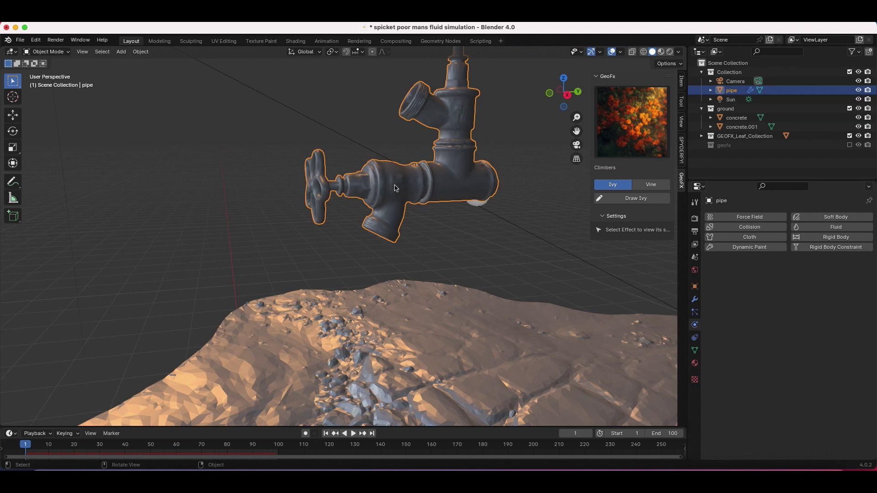
click(695, 351)
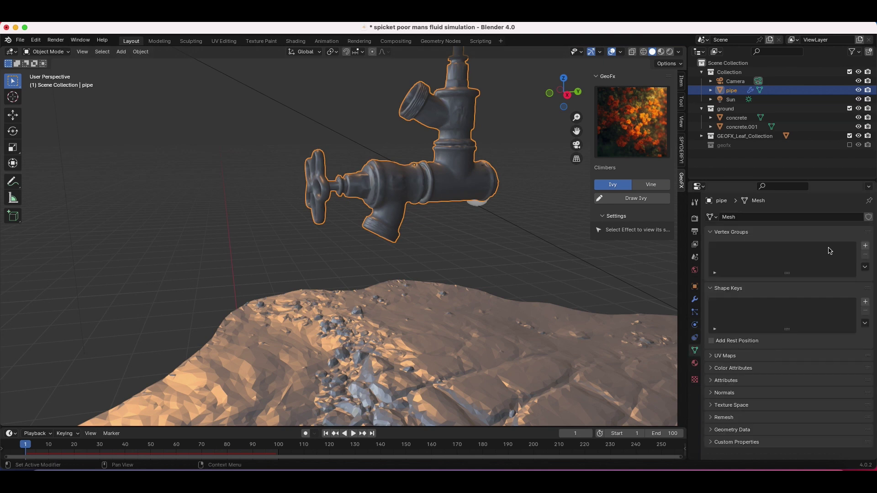
click(865, 246)
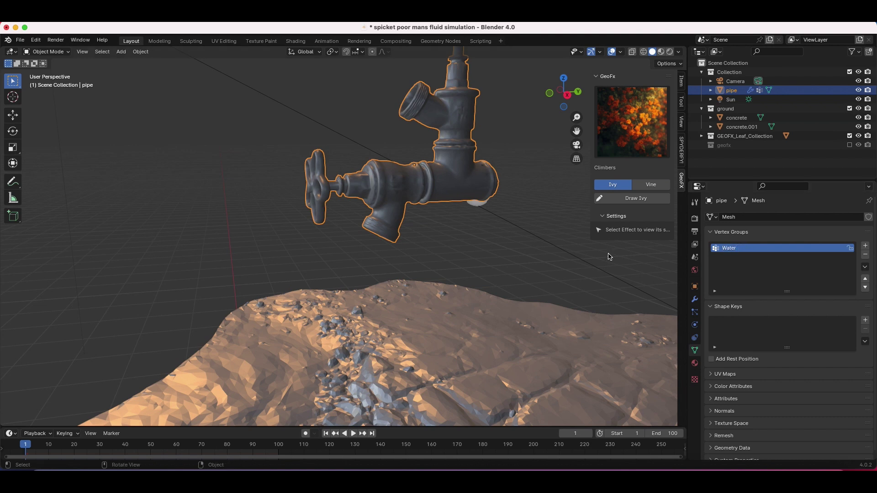
Weight-paint the inside of the pipe's spout opening for the Water group with weight 1.000, and return to Object Mode.
click(52, 54)
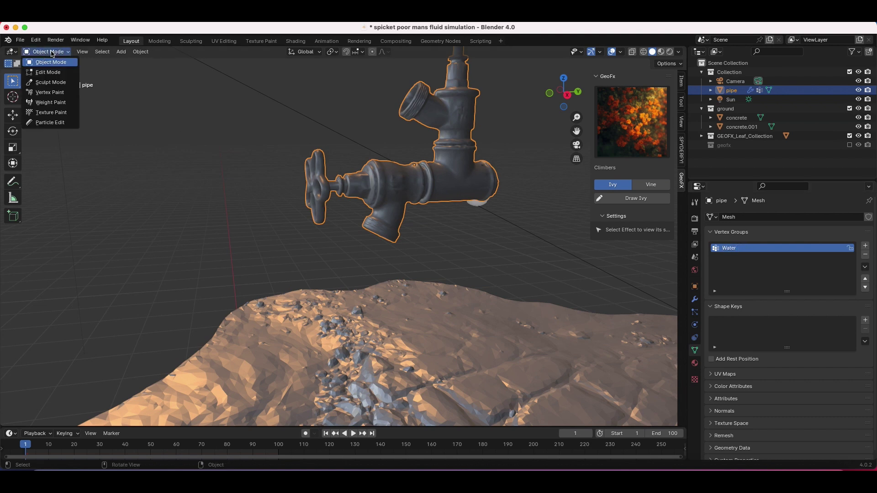
click(46, 102)
middle_drag(382, 236, 449, 232)
middle_drag(342, 234, 402, 192)
scroll(344, 243, up, 3)
scroll(342, 243, up, 2)
drag(395, 186, 393, 187)
middle_drag(454, 193, 456, 197)
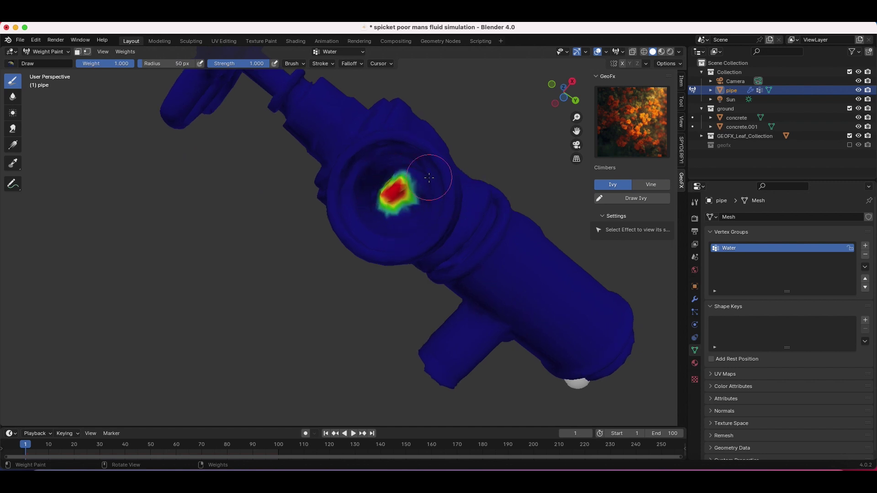
middle_drag(449, 205, 449, 205)
scroll(449, 206, down, 4)
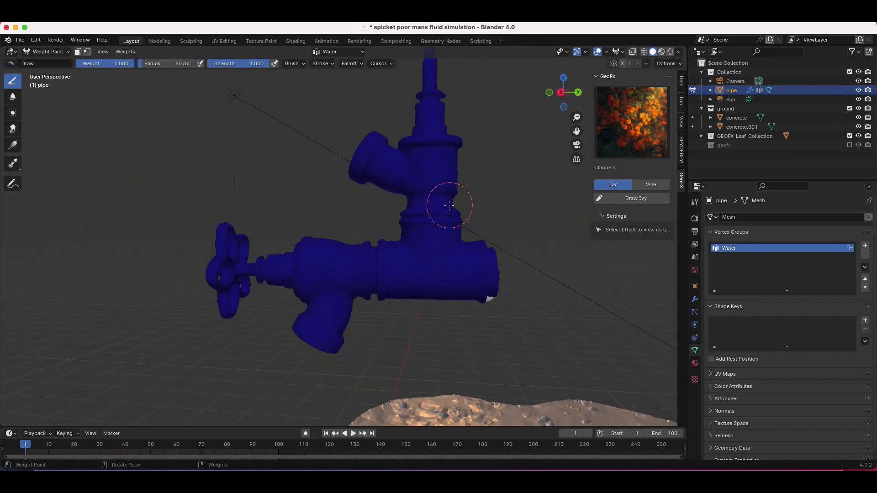
click(45, 52)
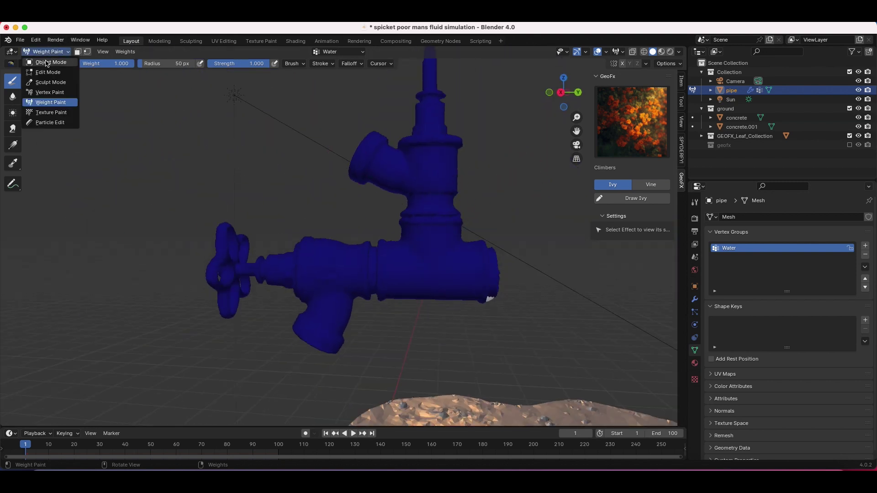
click(43, 59)
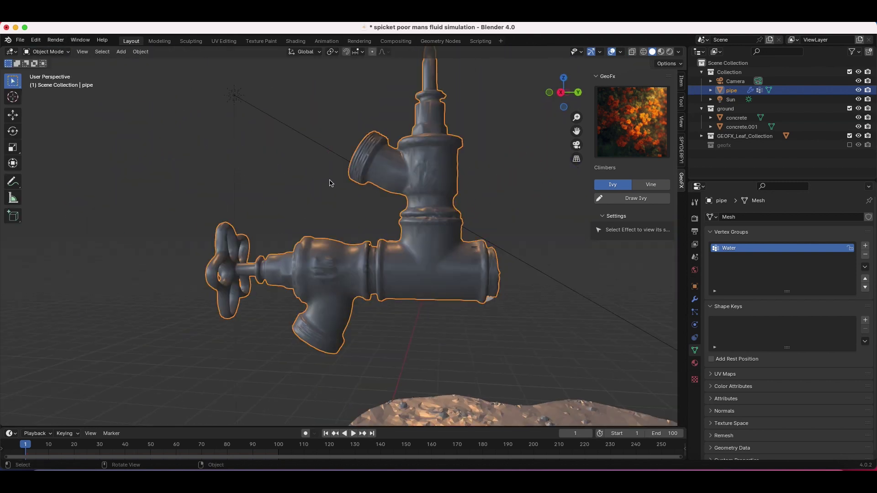
Assign the Water vertex group to Density in the pipe's particle system.
click(694, 312)
scroll(747, 384, down, 8)
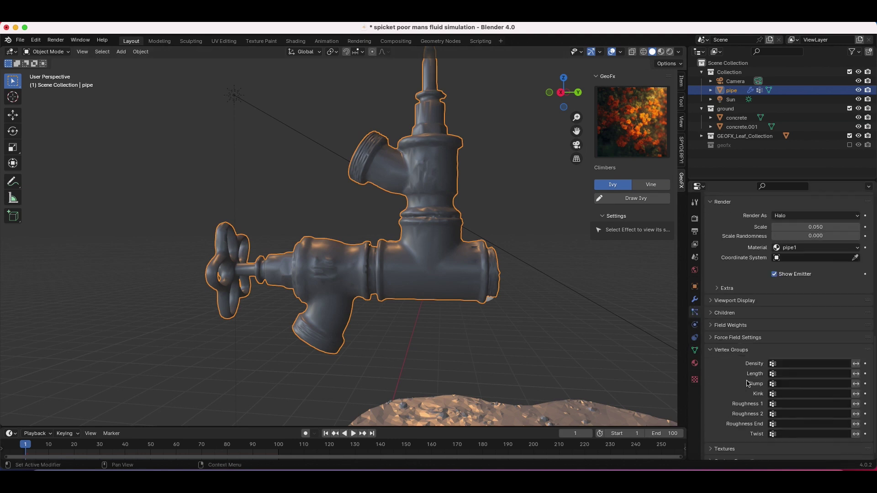
scroll(748, 384, down, 1)
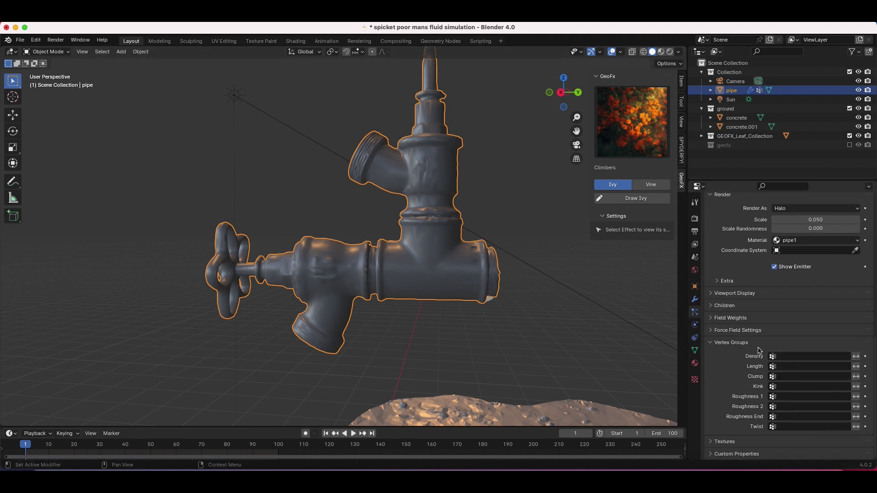
click(791, 357)
click(802, 371)
Play the animation and inspect from several angles how the particles leave the spout.
key(space)
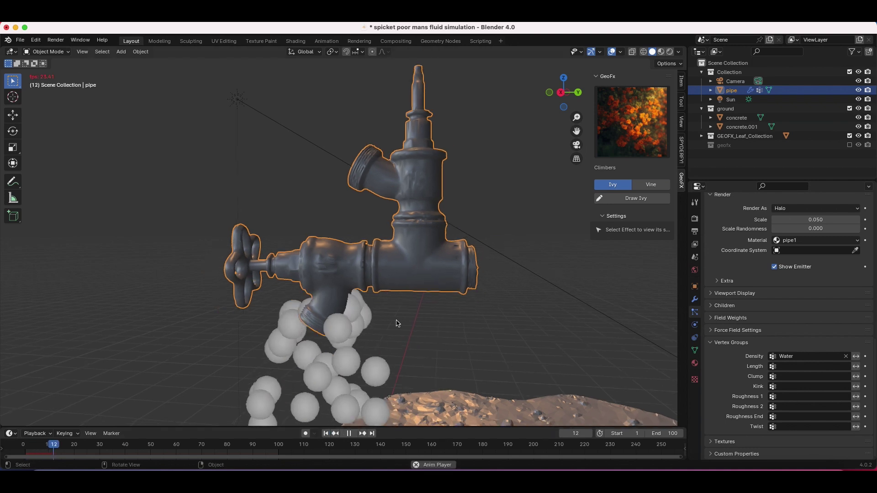
middle_drag(396, 323, 349, 299)
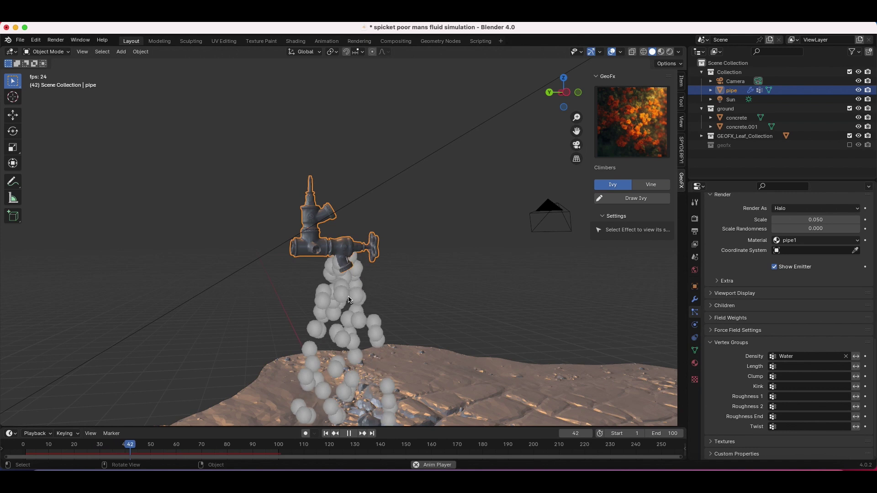
scroll(348, 280, down, 3)
key(space)
scroll(348, 280, down, 3)
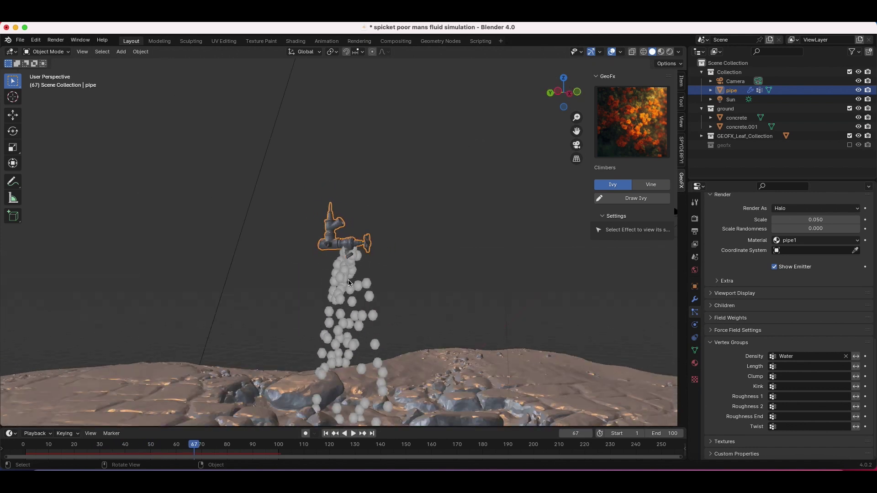
scroll(384, 271, up, 4)
middle_drag(383, 267, 374, 223)
middle_drag(376, 303, 377, 201)
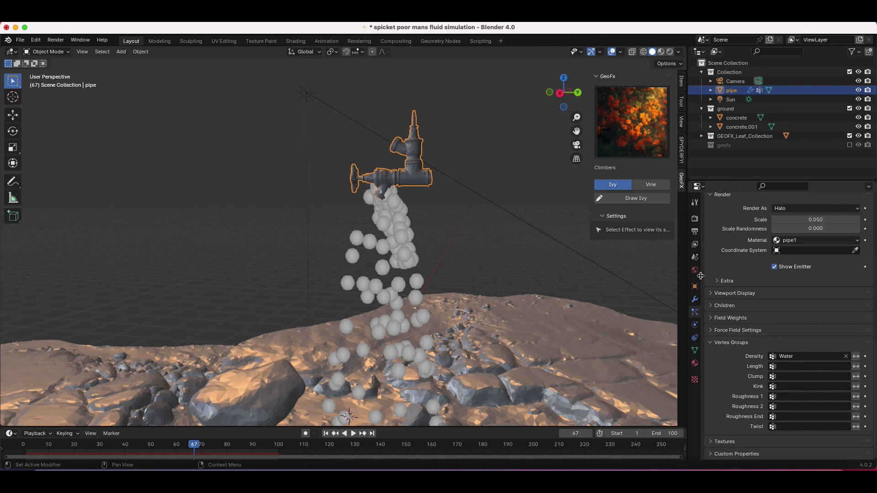
Set the particles' Normal velocity to 0 m/s and replay the animation from the first frame.
scroll(781, 287, up, 10)
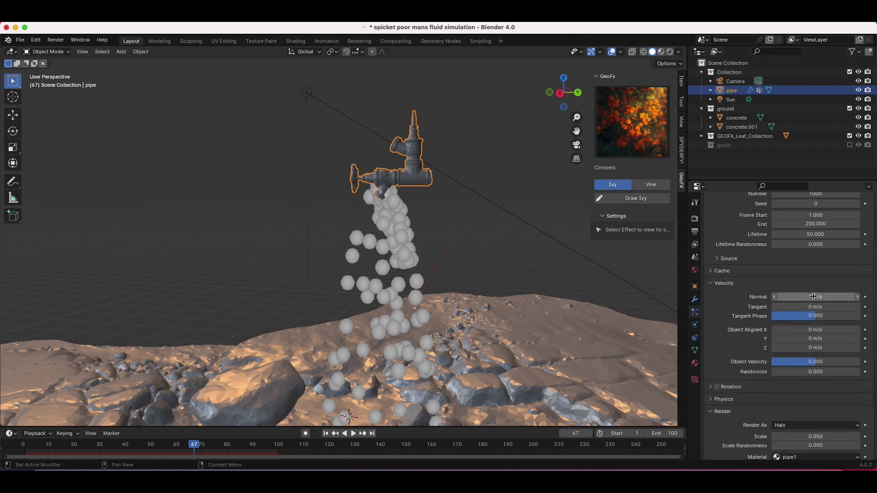
key(Return)
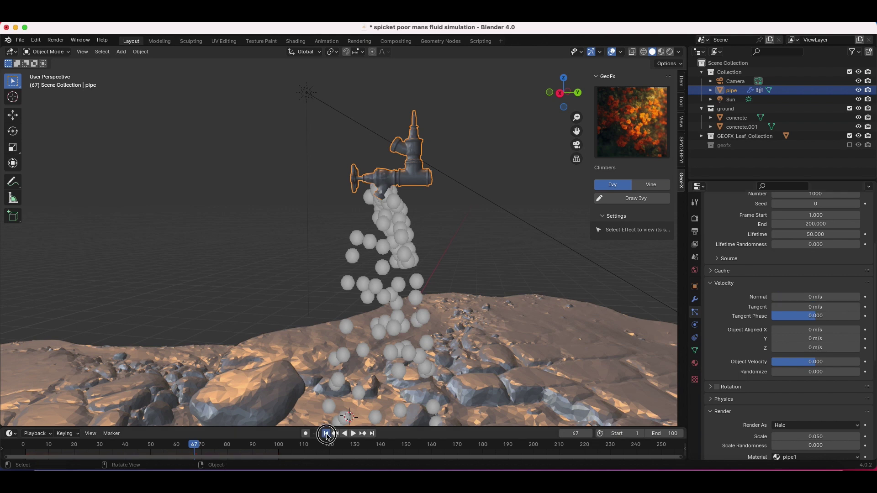
key(shift+Left)
key(space)
Examine the falling particle stream from around the pipe and close to the spout while it plays.
scroll(440, 257, left, 5)
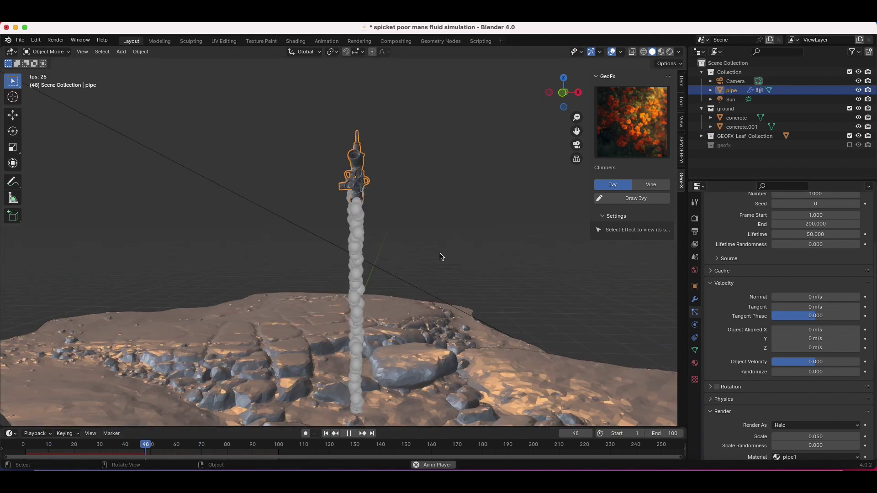
scroll(439, 257, left, 5)
scroll(440, 256, left, 5)
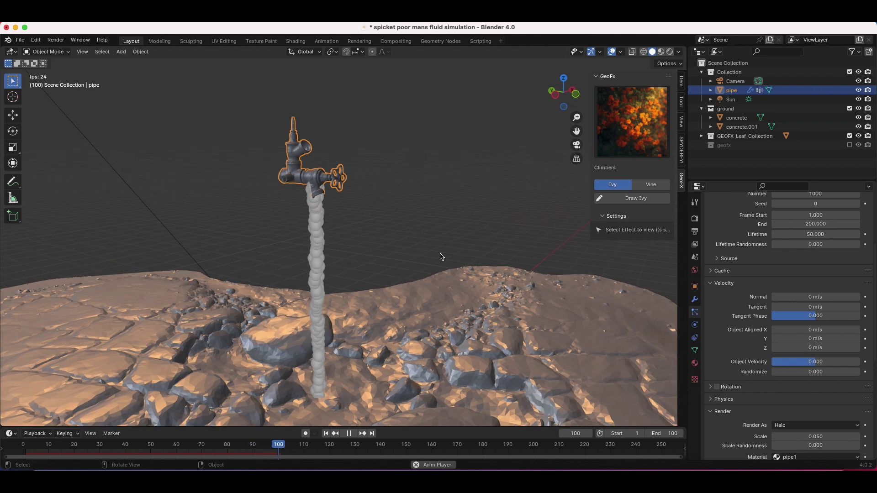
scroll(440, 257, right, 5)
scroll(293, 180, up, 4)
scroll(293, 180, right, 2)
scroll(293, 180, down, 5)
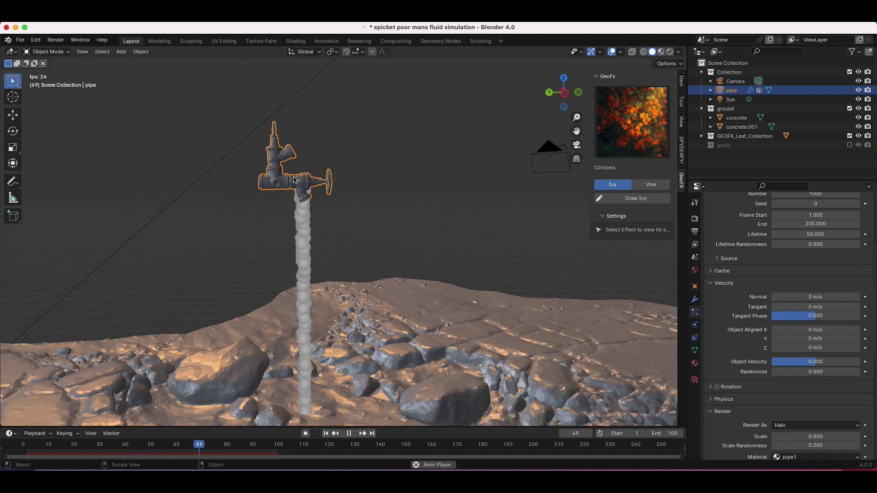
scroll(293, 179, up, 6)
scroll(396, 285, right, 4)
scroll(396, 286, right, 5)
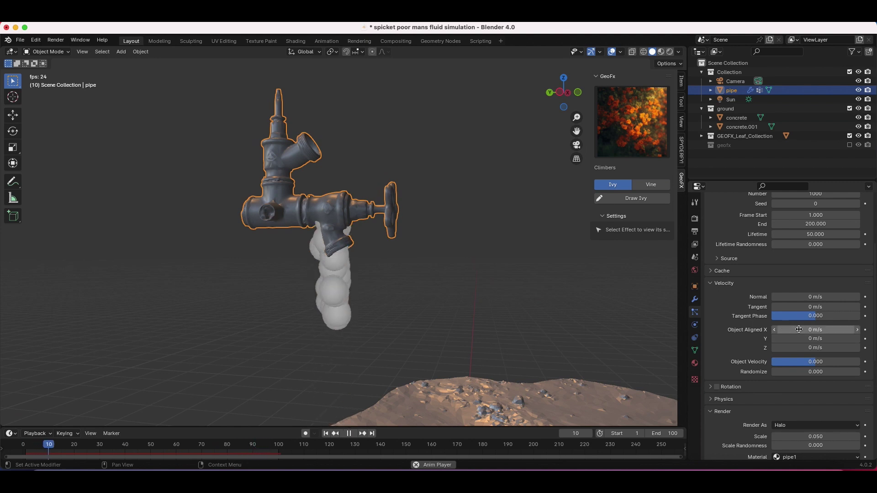
Try Object Aligned Y velocities of 0.18 and 3.12 m/s for the particles, and view the playing stream from the side.
key(space)
scroll(552, 303, right, 2)
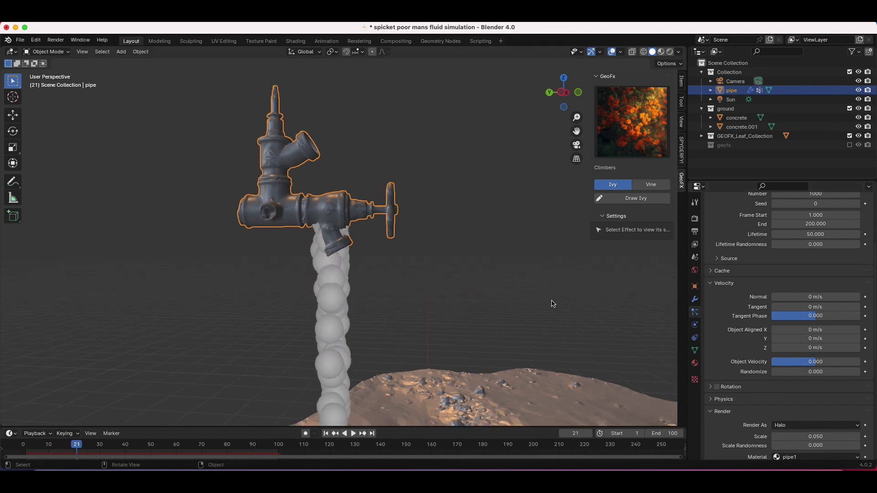
drag(793, 339, 810, 338)
key(space)
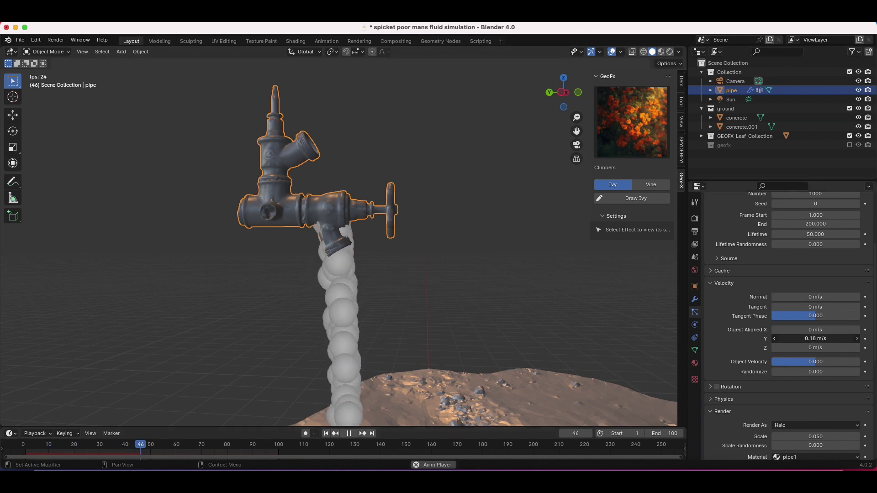
drag(809, 339, 845, 338)
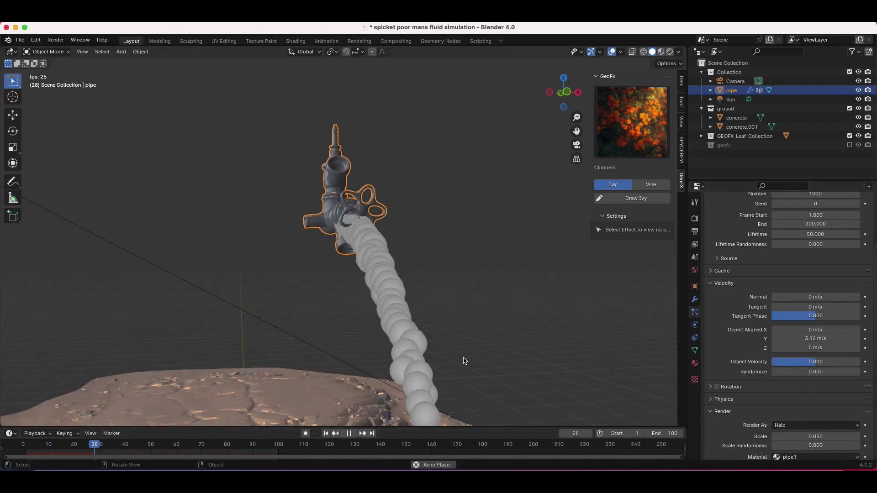
scroll(464, 360, left, 5)
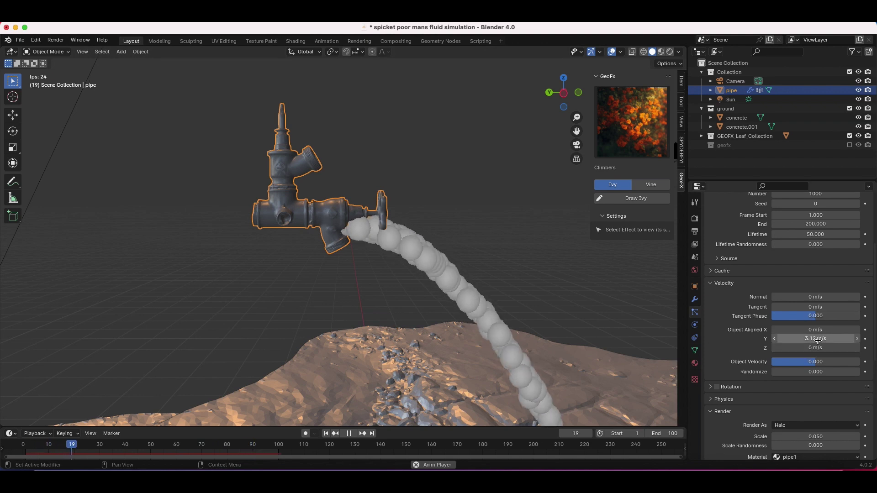
Set the particles' Object Aligned Y velocity to 0.27 m/s and check the playing stream at the spout up close.
mouse_move(818, 341)
mouse_down()
mouse_move(783, 340)
mouse_move(819, 339)
mouse_up()
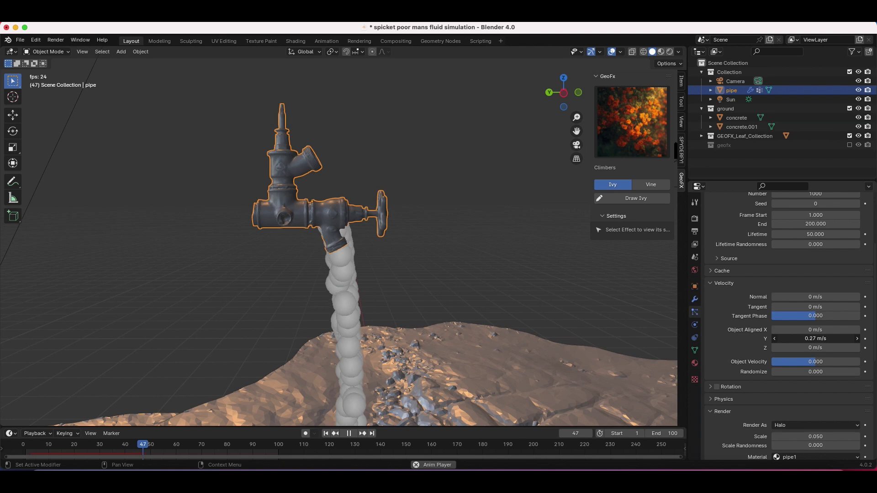
scroll(484, 330, right, 5)
scroll(483, 330, left, 5)
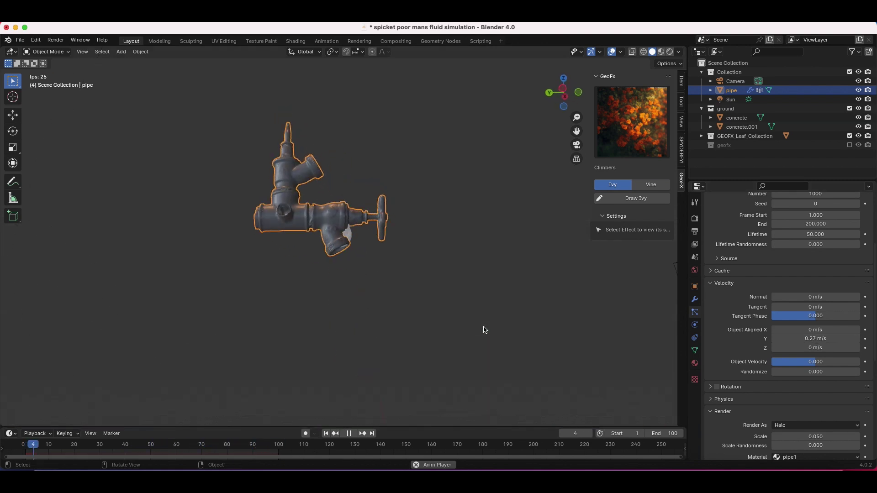
scroll(484, 330, left, 3)
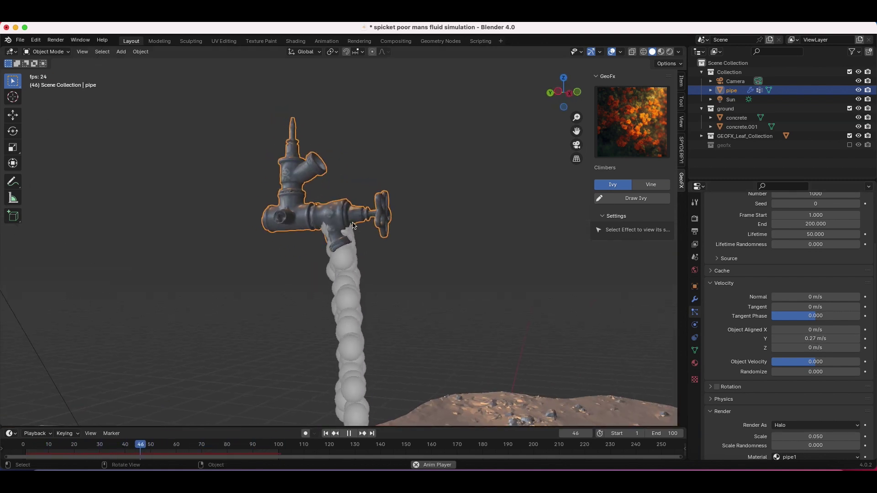
scroll(356, 246, up, 3)
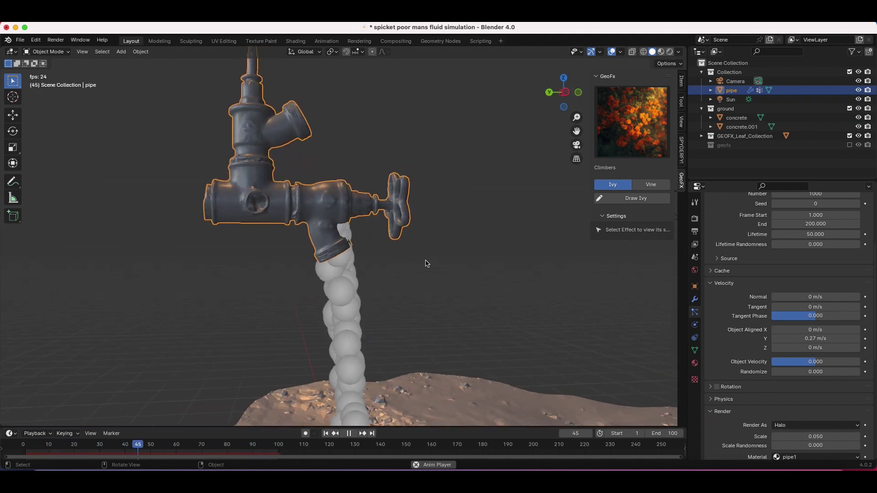
key(space)
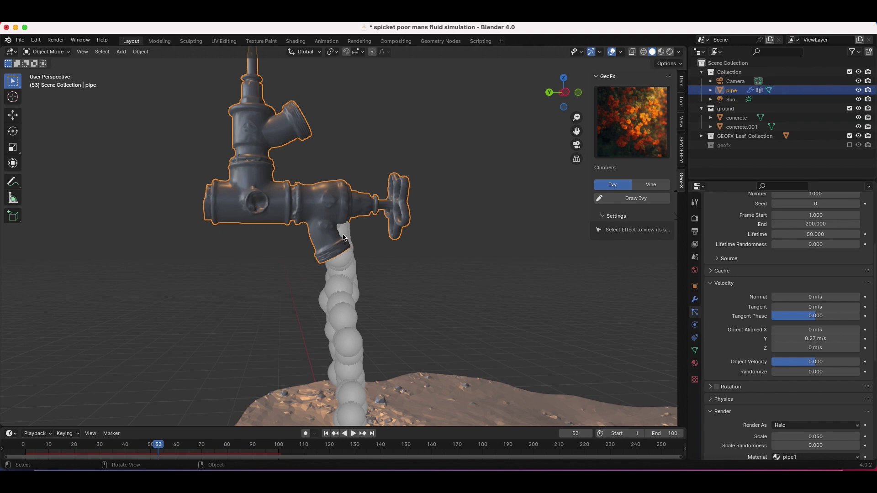
Add a cylinder mesh, move it to the pipe's spout and scale it.
scroll(333, 302, down, 5)
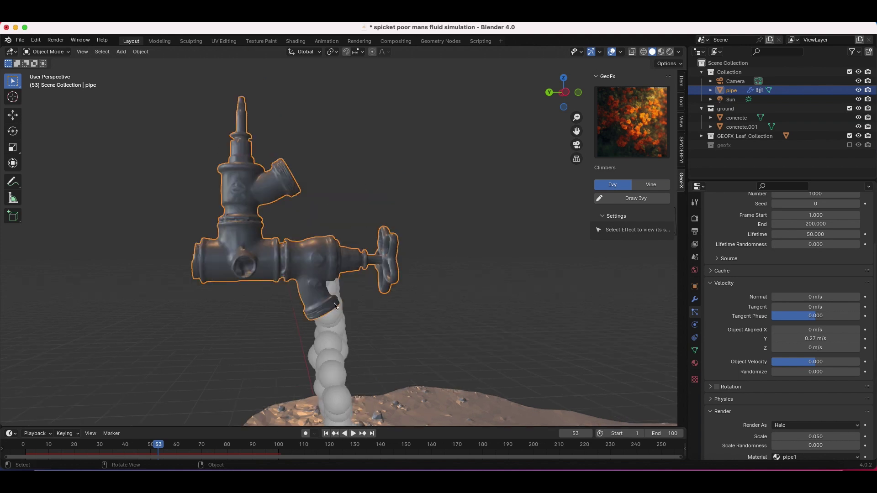
key(shift+a)
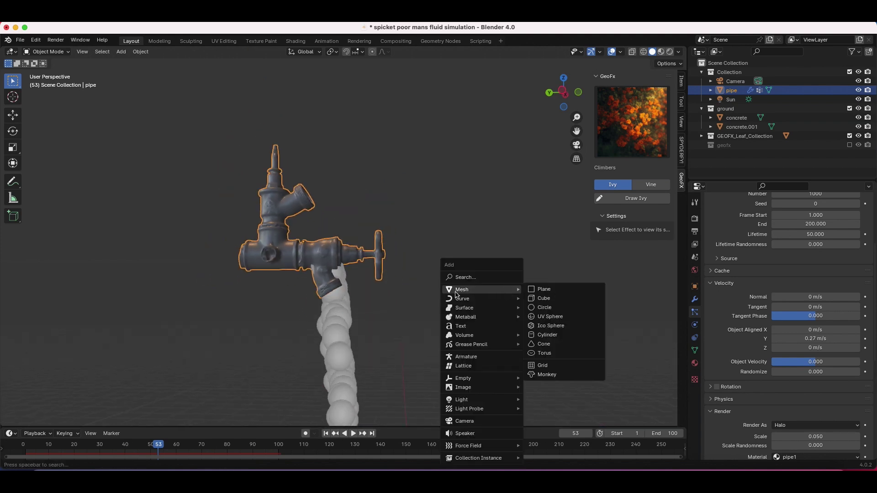
mouse_move(507, 293)
click(548, 336)
key(g)
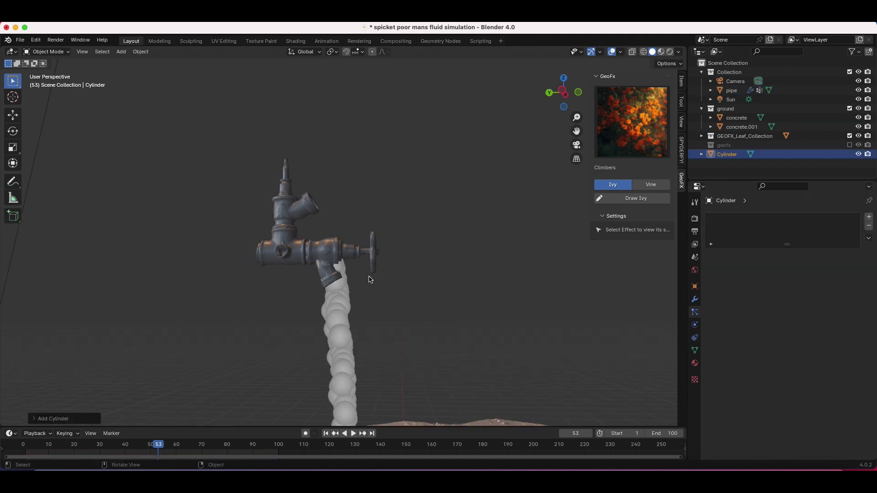
click(373, 196)
key(s)
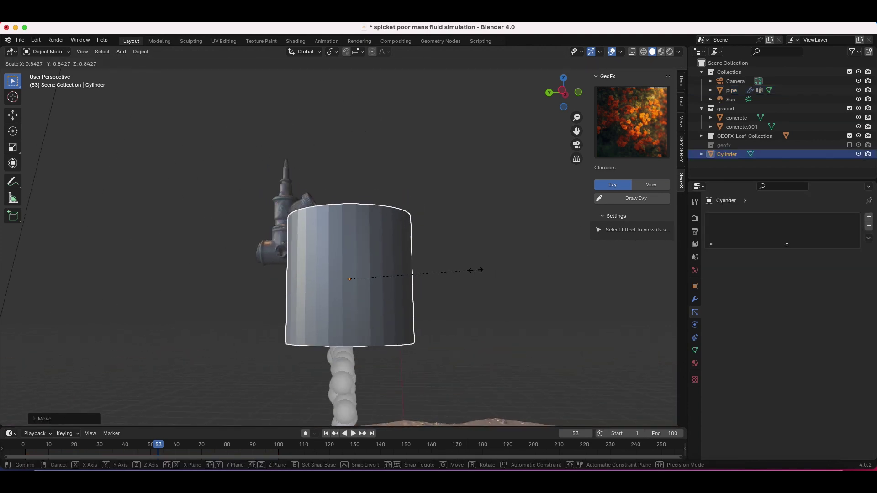
key(z)
click(355, 284)
Reposition the cylinder near the spout and hide it in the viewport.
key(g)
middle_drag(445, 278, 356, 239)
click(375, 295)
scroll(375, 287, up, 3)
key(h)
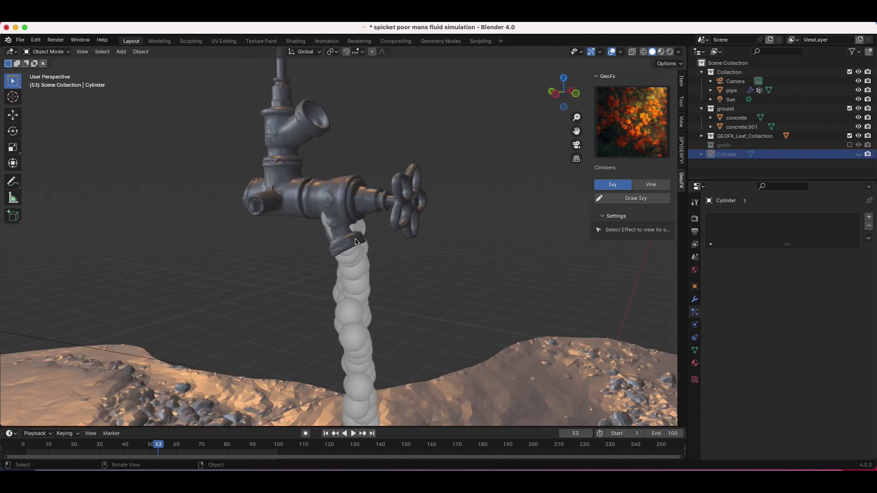
Place the 3D cursor in the empty space above the pipe, add a ball metaball there and scale it down.
middle_drag(471, 249, 400, 249)
scroll(471, 249, down, 6)
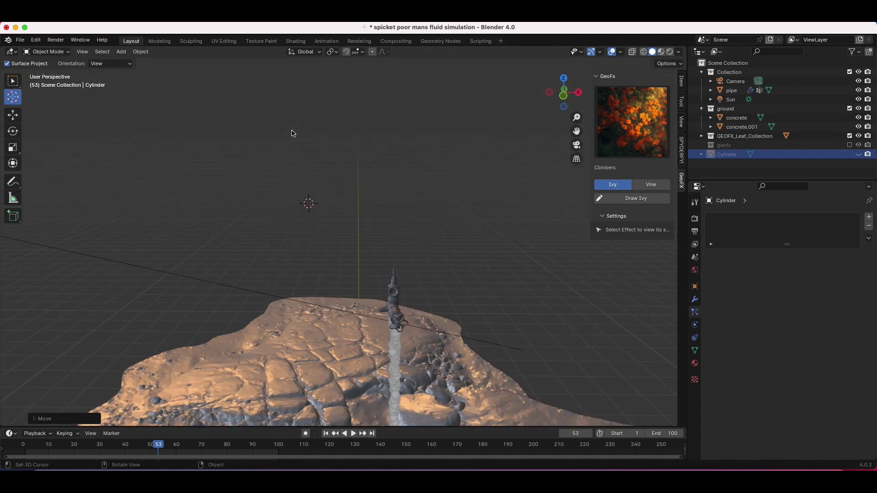
key(shift+a)
mouse_move(273, 157)
click(323, 157)
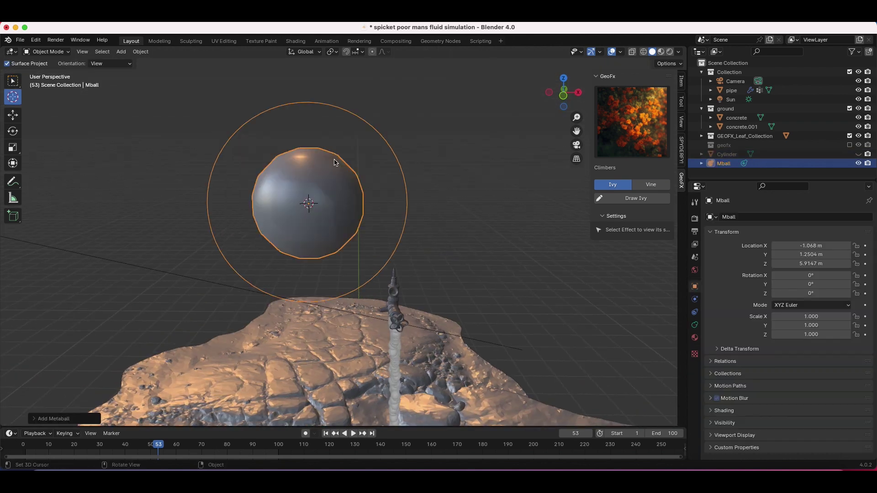
key(w)
key(s)
click(361, 206)
Render the pipe's particles as Object, with the Mball metaball as the instance object.
middle_drag(327, 315, 394, 327)
click(410, 305)
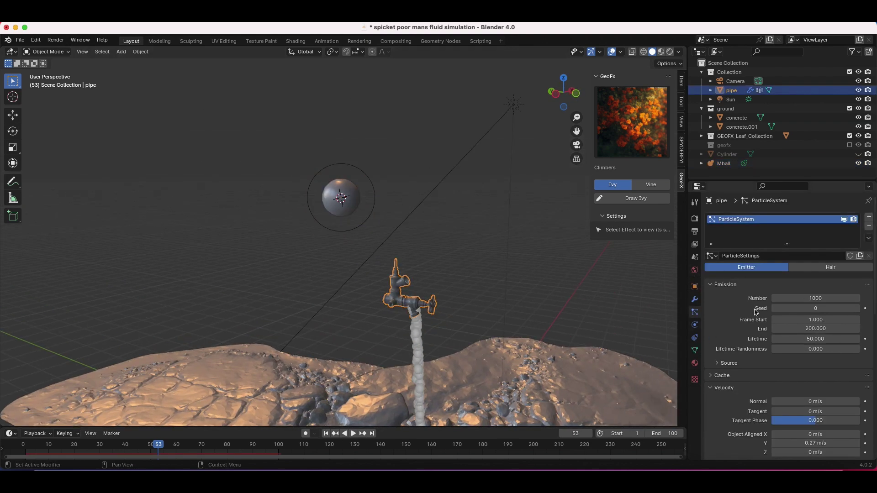
scroll(758, 313, down, 8)
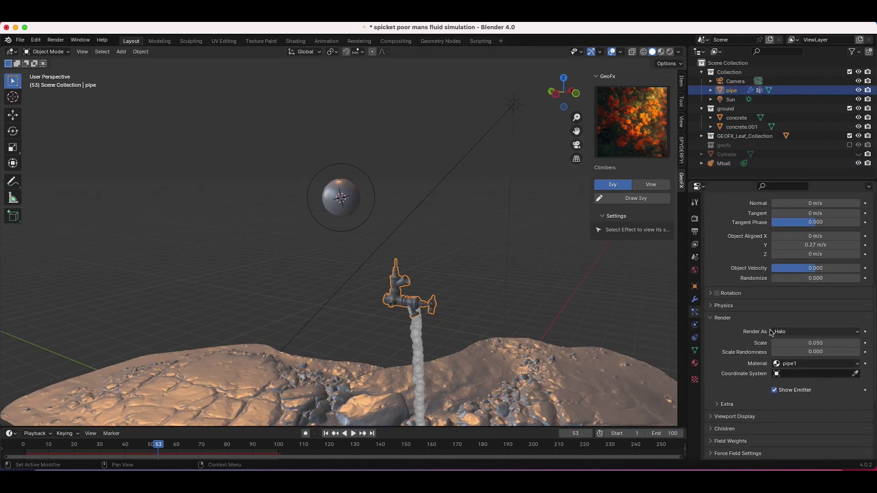
click(788, 333)
click(785, 383)
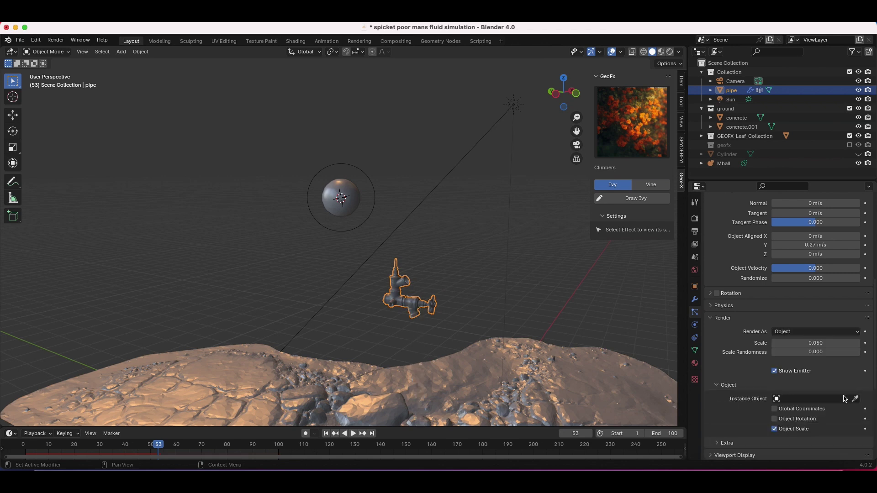
click(855, 400)
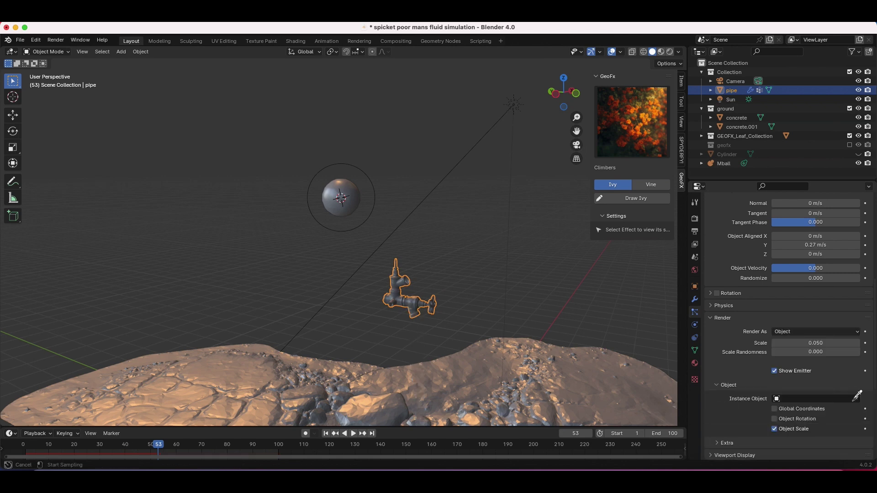
click(345, 194)
Play the animation from frame 1 and examine the metaball particles below the spout.
scroll(478, 283, down, 2)
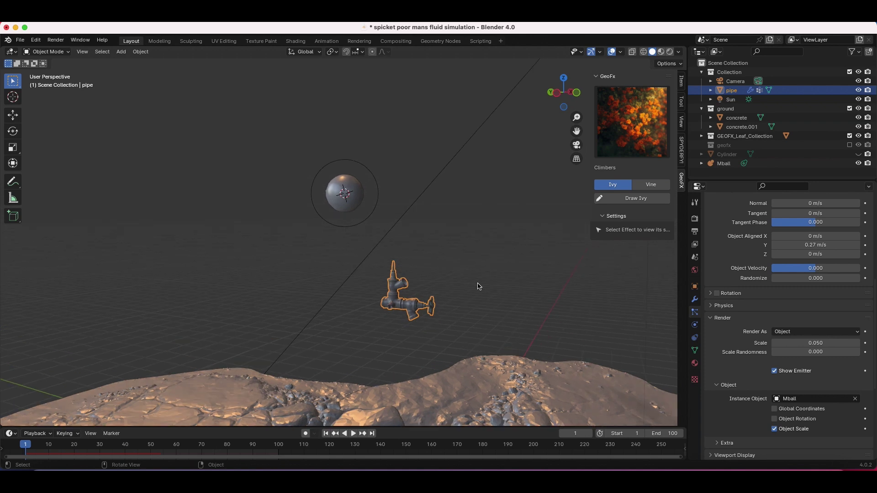
scroll(478, 283, up, 3)
shift+scroll(478, 283, down, 3)
key(space)
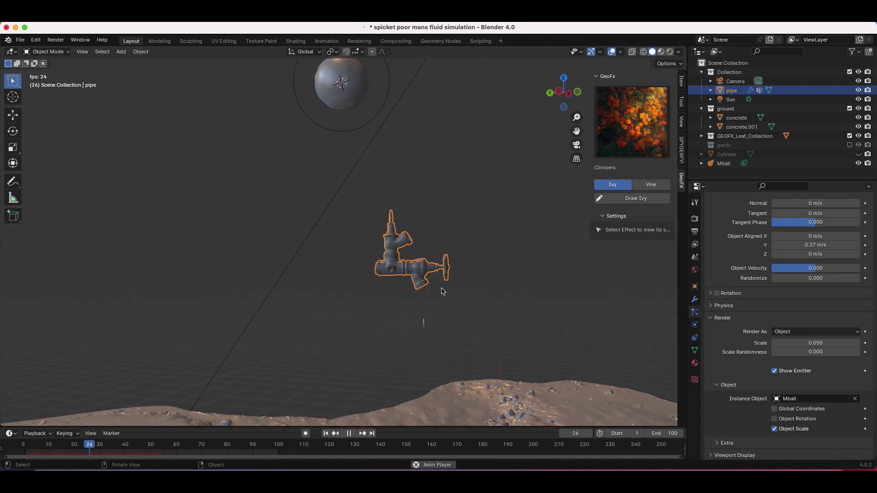
scroll(442, 288, down, 2)
key(space)
shift+scroll(441, 288, down, 4)
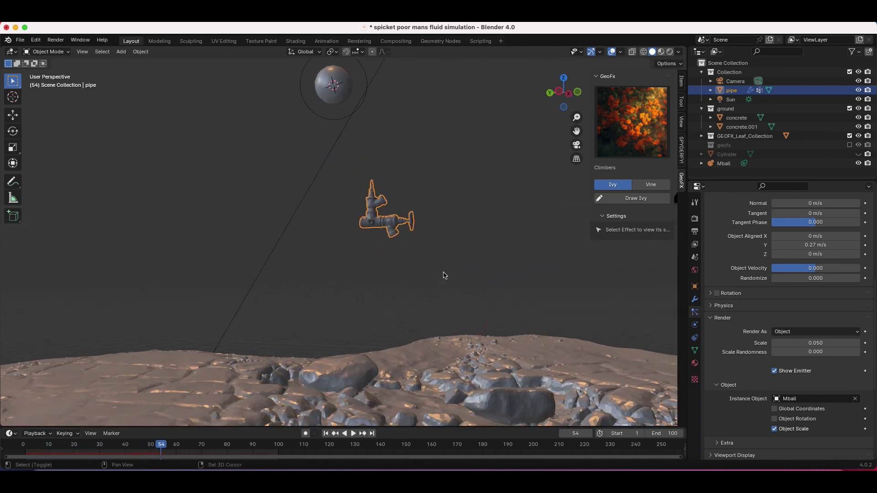
scroll(444, 273, up, 2)
scroll(444, 275, up, 5)
key(space)
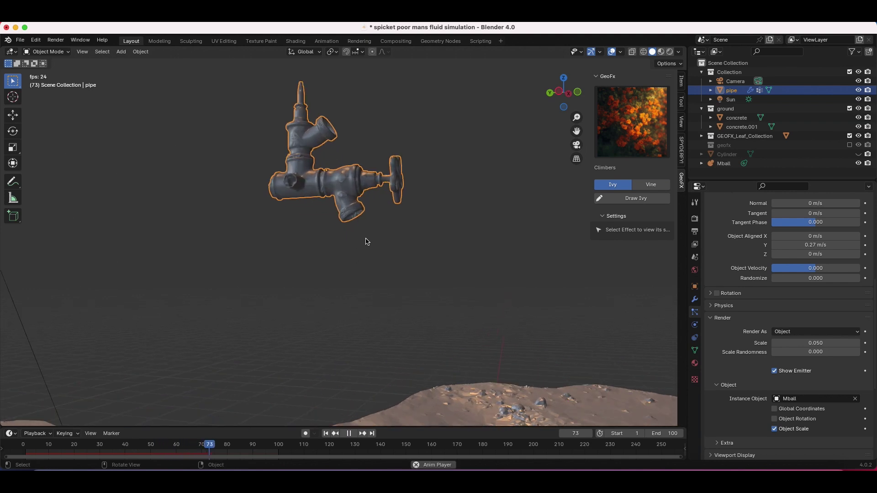
key(space)
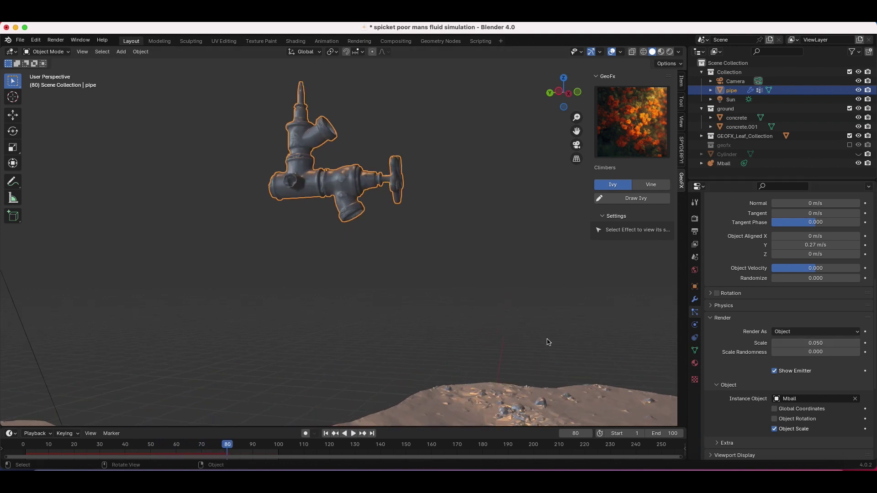
Set the particles' render scale to 0.1 and replay the animation to check the metaball stream.
click(810, 343)
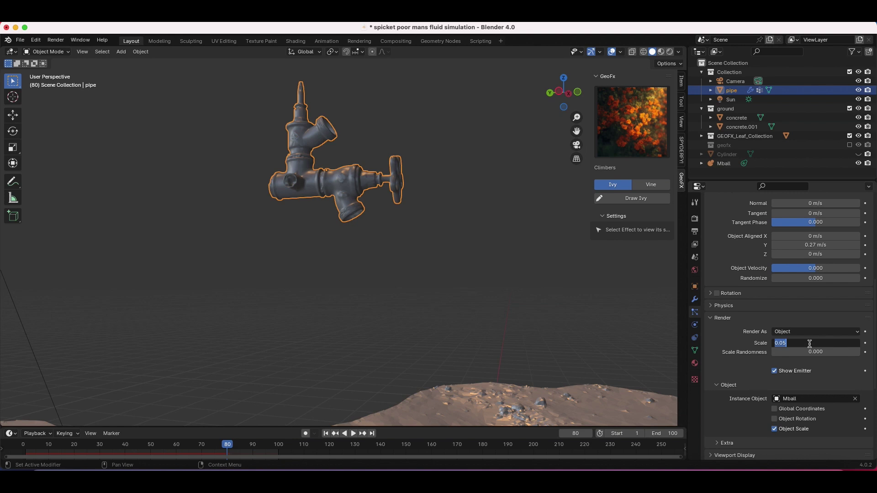
text(0.1)
key(Return)
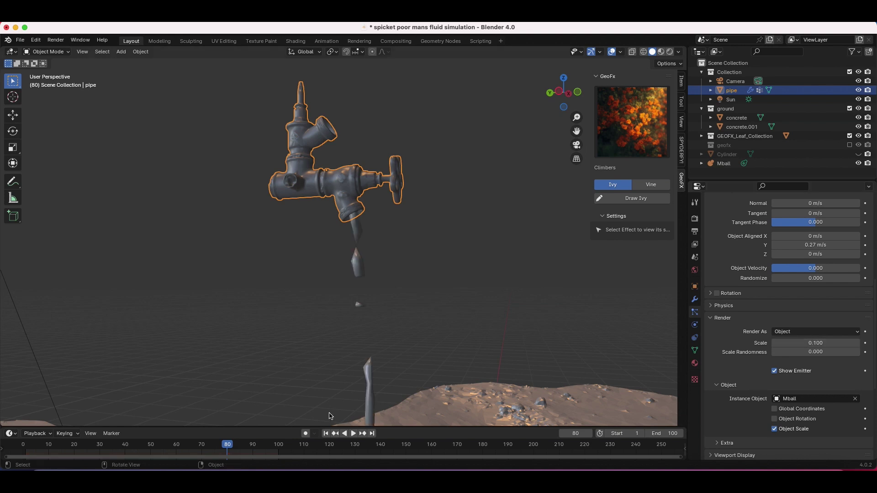
key(space)
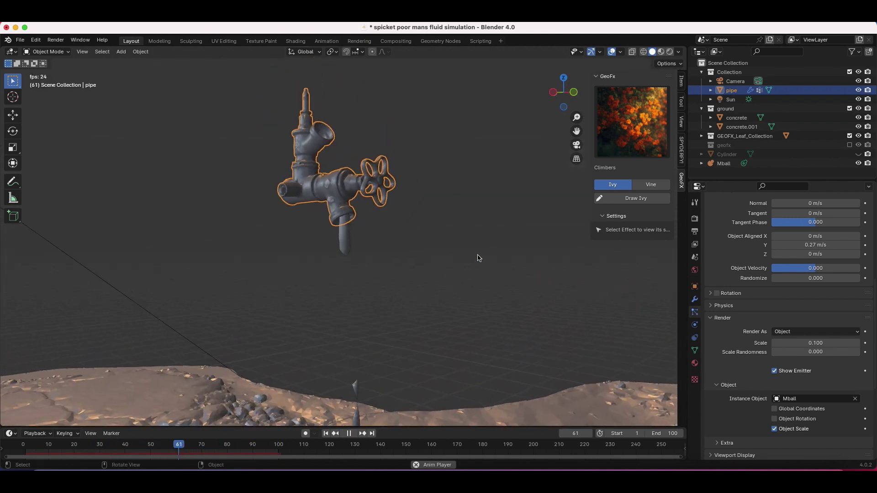
key(space)
Try a particle render scale of 0.2 and restore it to 0.1 after viewing the stream.
click(812, 342)
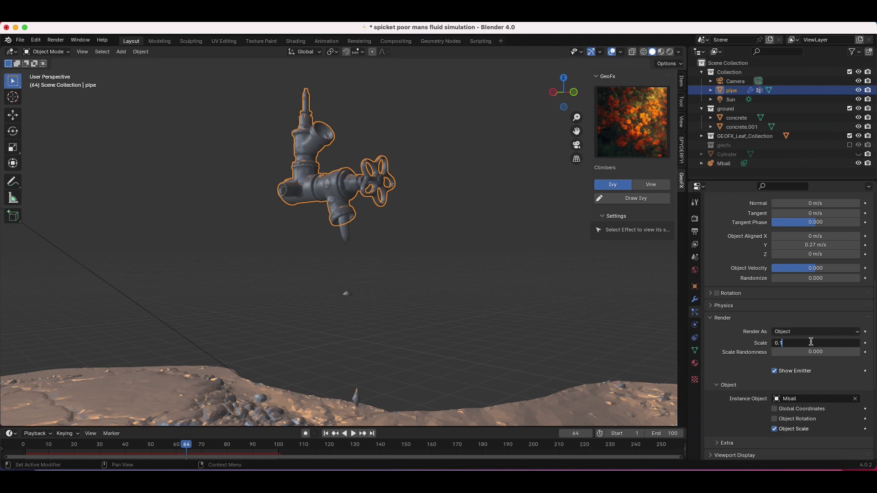
key(Return)
middle_drag(389, 299, 466, 260)
click(812, 343)
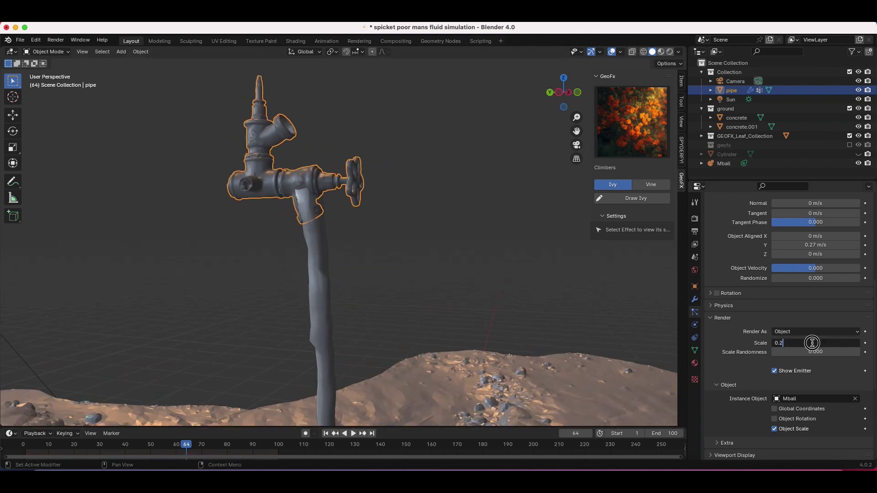
key(Return)
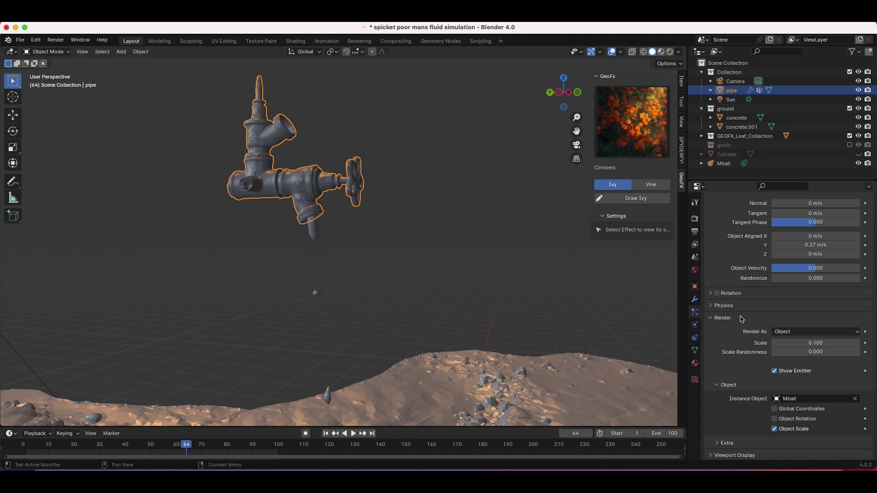
Set the particle emission number to 5000 and play the animation, viewing the water stream from around the pipe.
scroll(743, 310, up, 10)
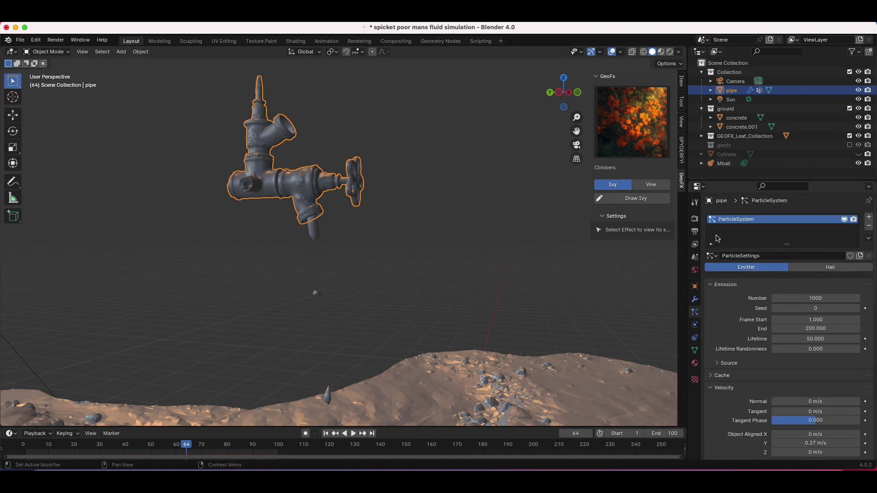
click(819, 298)
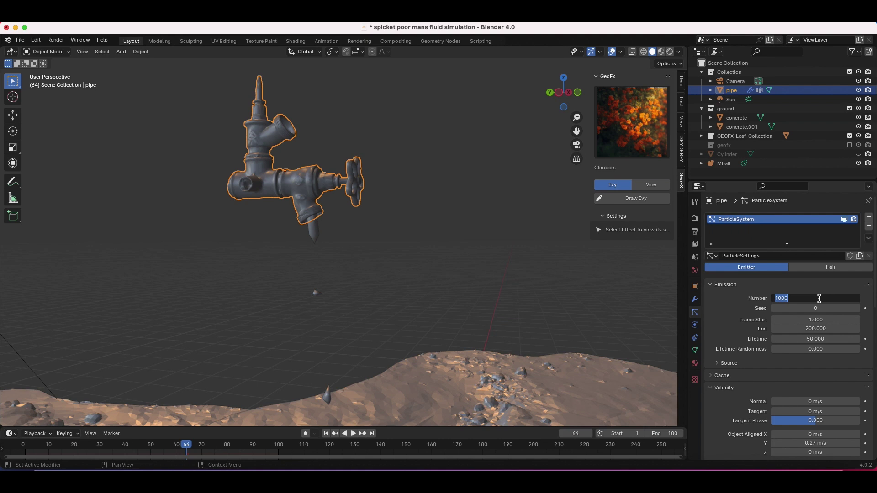
key(Return)
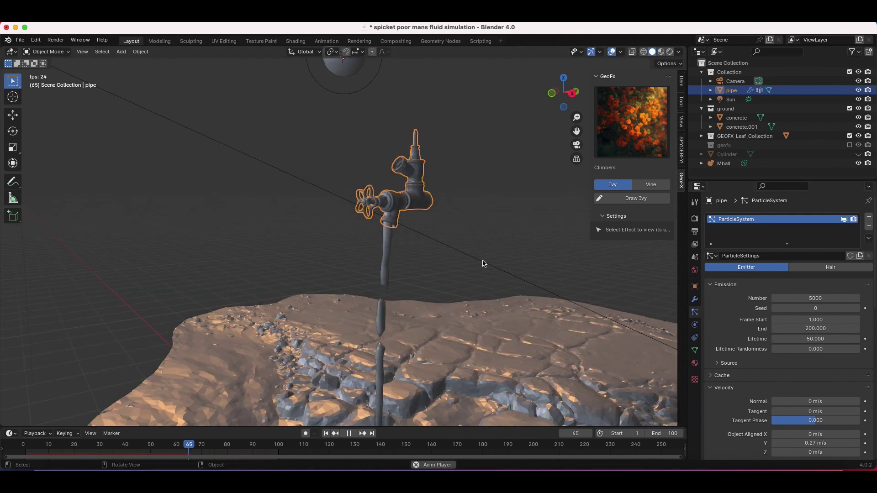
scroll(482, 264, left, 8)
key(space)
scroll(483, 264, left, 5)
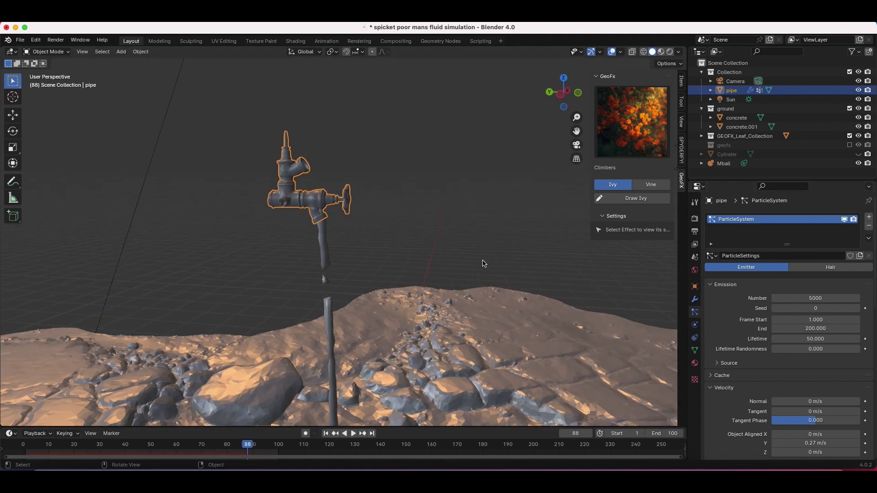
Set the pipe's particle emission number to 7000.
scroll(484, 264, left, 3)
click(816, 298)
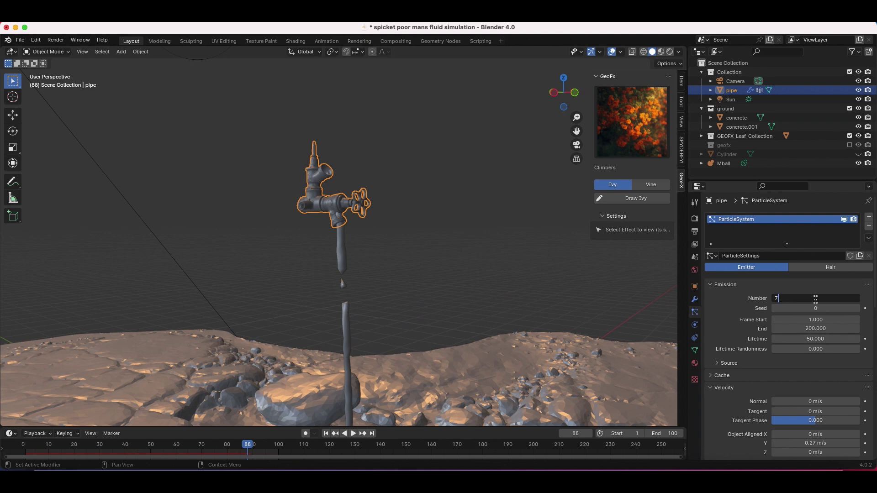
text(70)
key(Return)
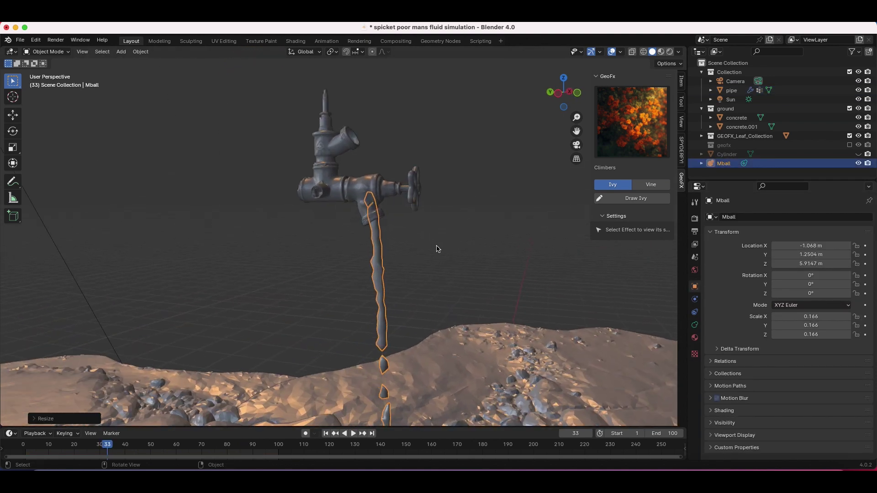
Set the emission end frame of the pipe's particle system to 100.
click(437, 248)
click(379, 294)
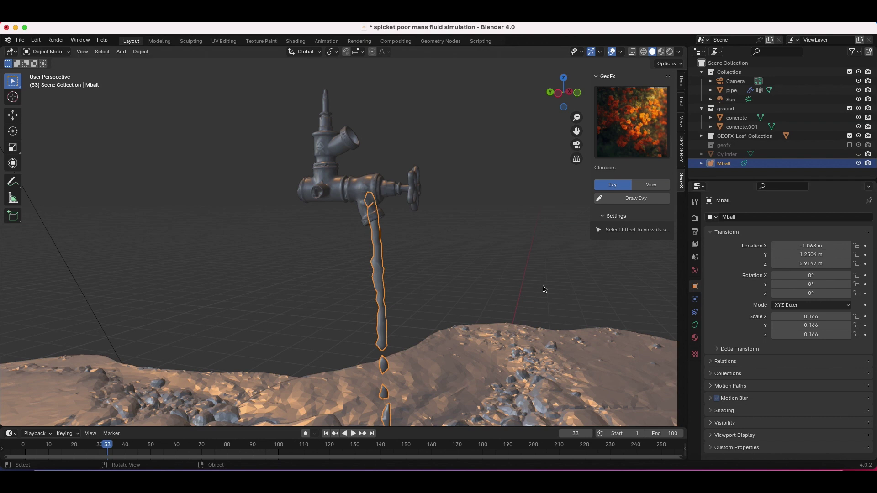
click(338, 178)
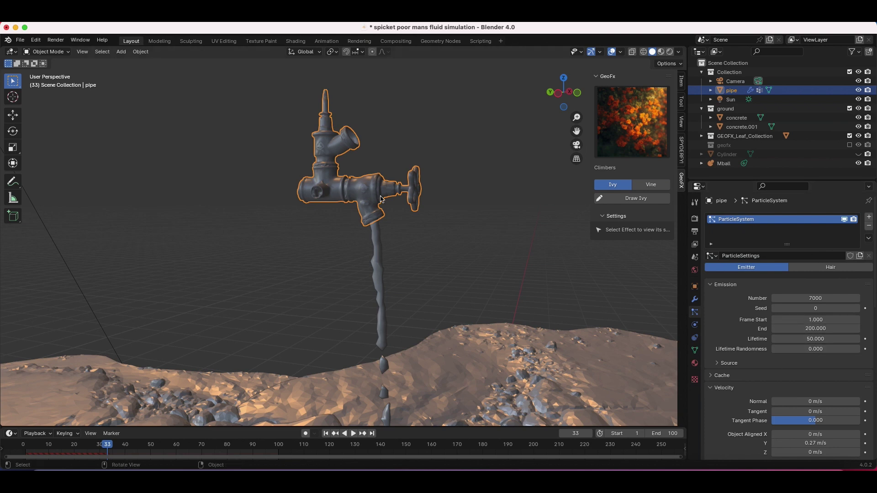
click(813, 330)
text(100)
key(Return)
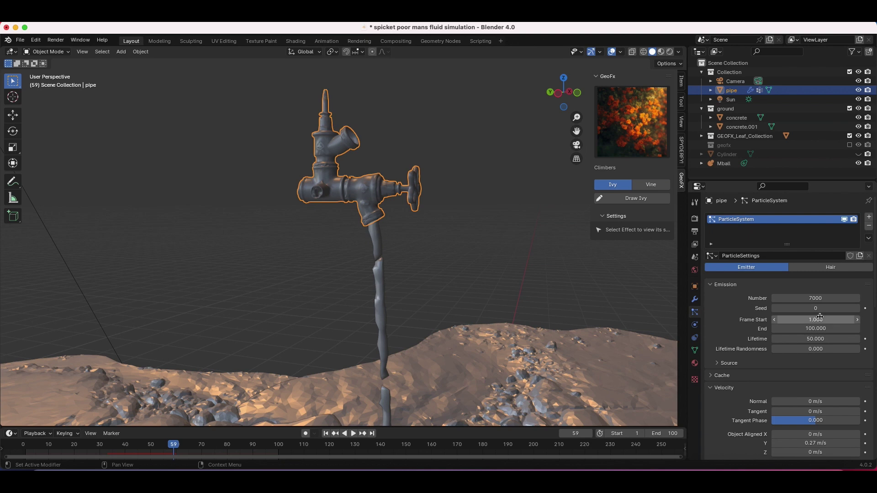
Set the pipe's particle emission number to 10000 and replay the animation from frame 1, viewing the whole stream.
click(814, 298)
text(10000)
key(Return)
key(shift+Left)
key(space)
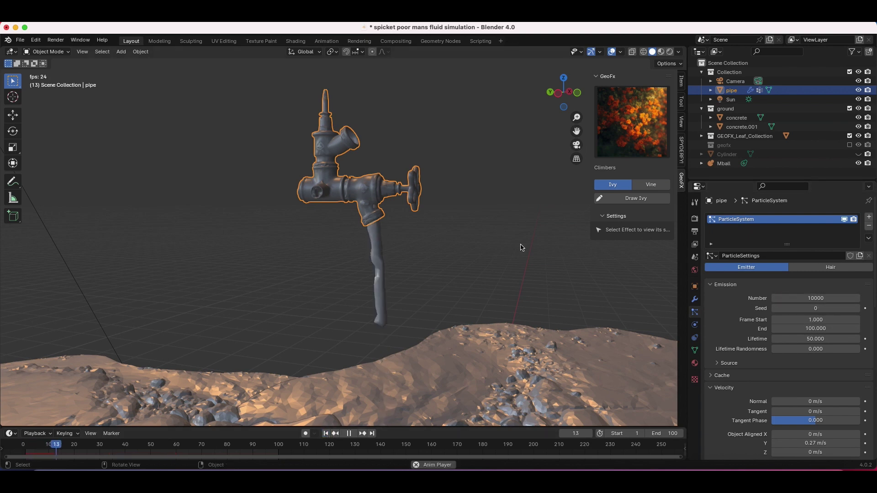
click(521, 248)
scroll(520, 247, left, 5)
scroll(521, 248, down, 3)
scroll(521, 248, right, 4)
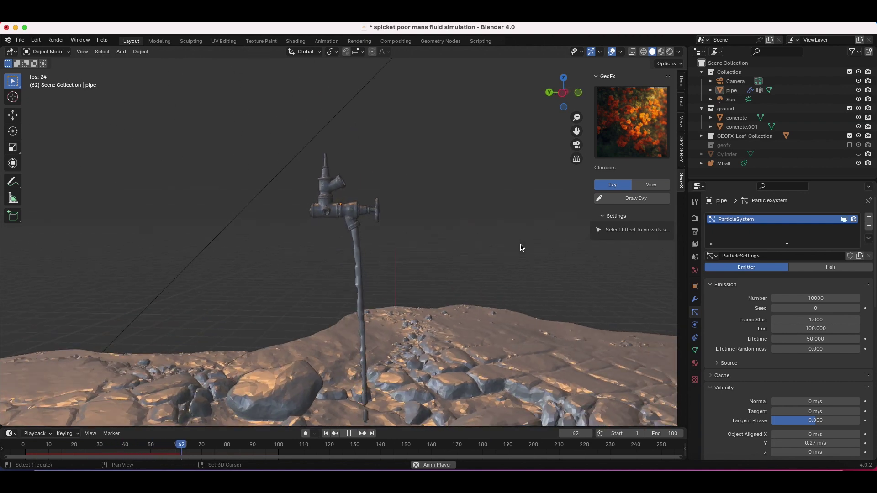
shift+scroll(523, 248, up, 5)
key(space)
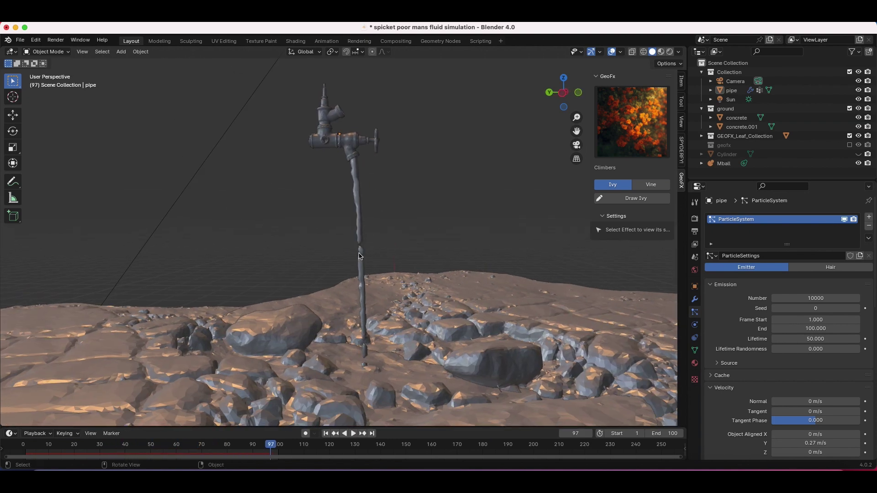
Examine the metaball water stream for gaps from close up, from a distance and from around the pipe.
scroll(356, 247, up, 3)
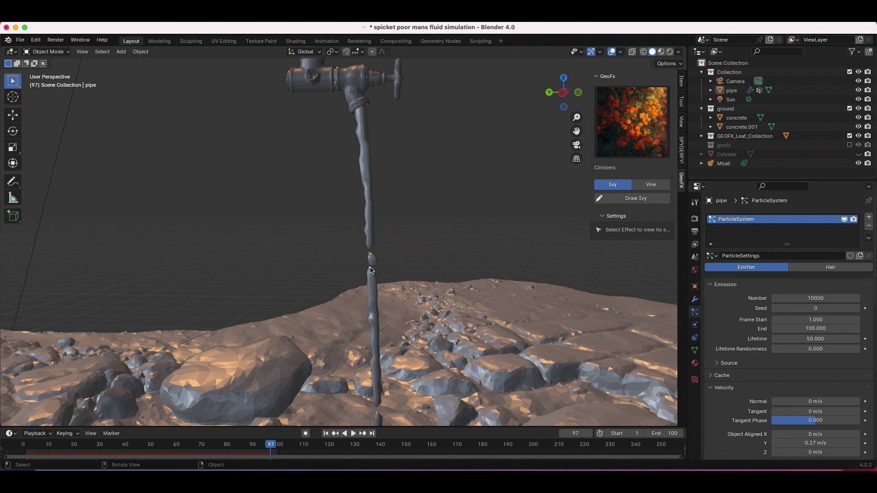
shift+scroll(406, 256, down, 3)
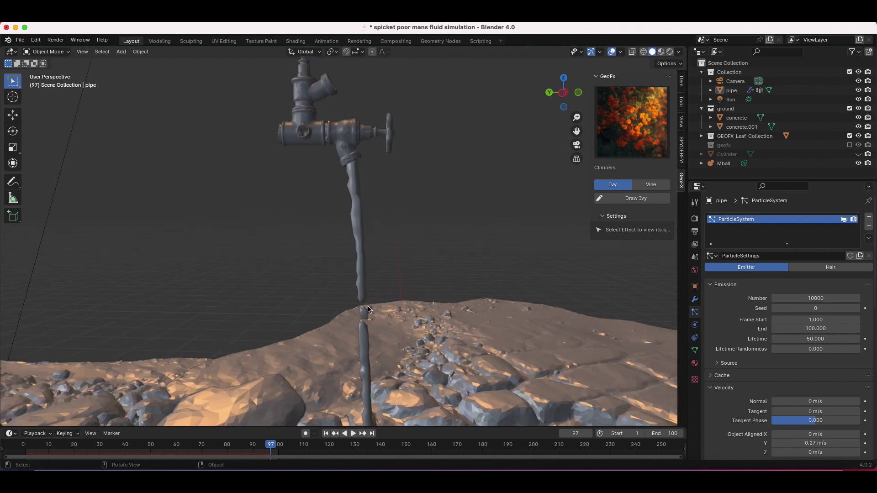
scroll(397, 298, down, 10)
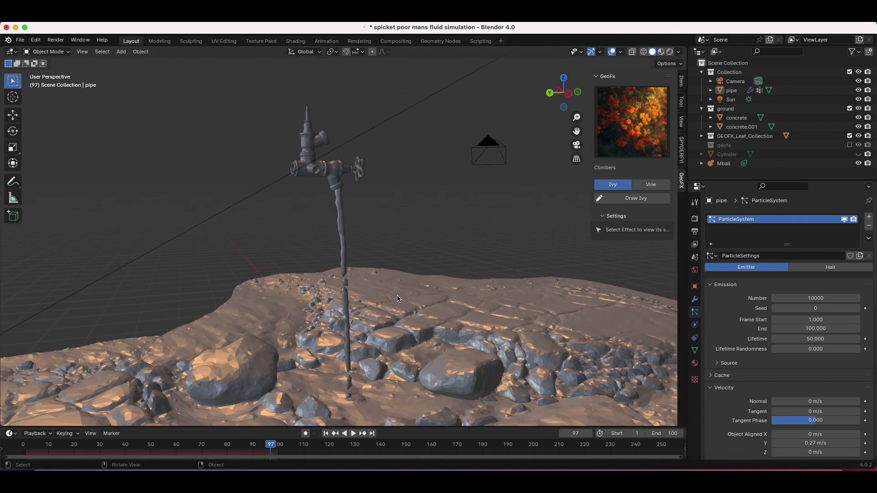
scroll(398, 299, left, 8)
scroll(398, 299, down, 5)
scroll(398, 299, right, 10)
scroll(397, 299, left, 5)
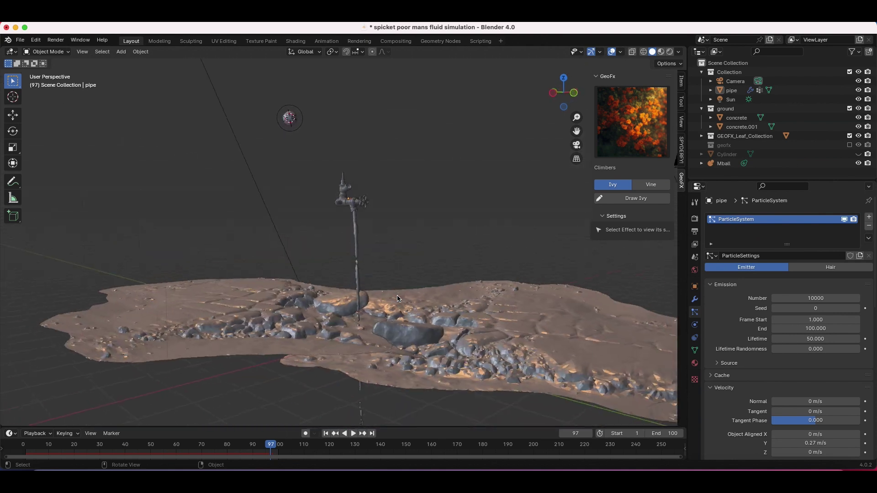
scroll(397, 299, up, 5)
scroll(397, 299, left, 6)
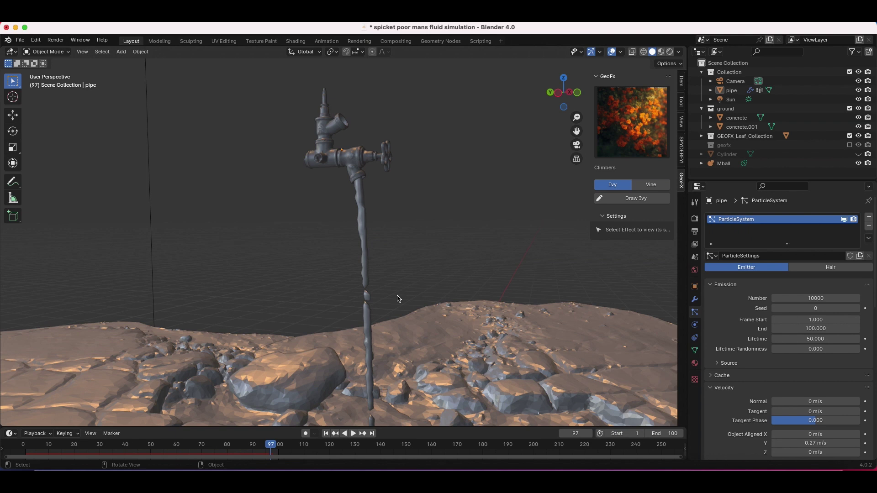
scroll(426, 260, right, 5)
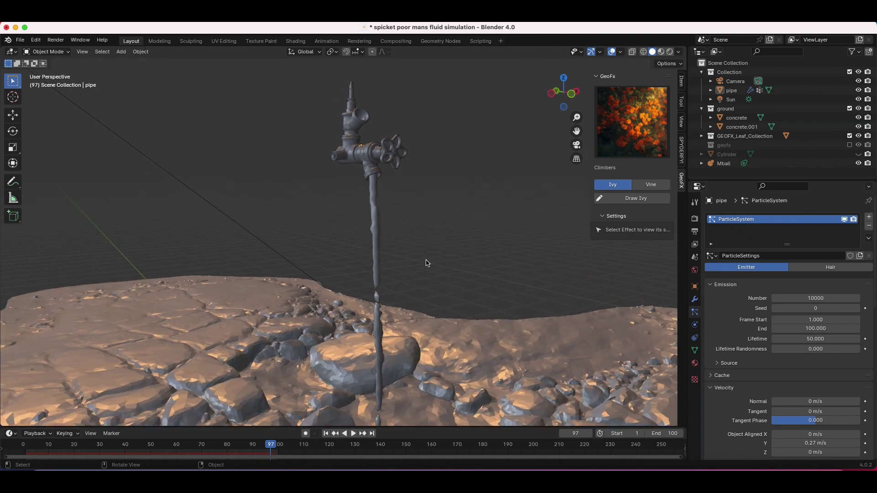
scroll(426, 260, right, 5)
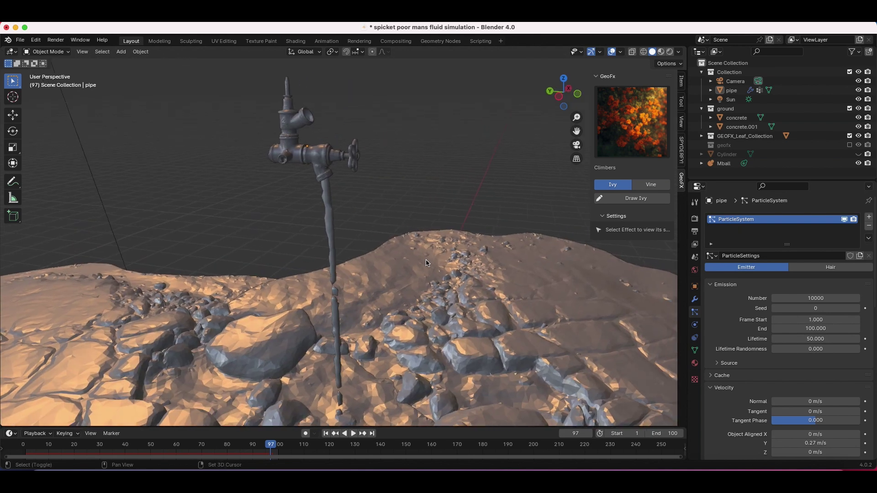
scroll(427, 260, up, 3)
scroll(427, 263, down, 10)
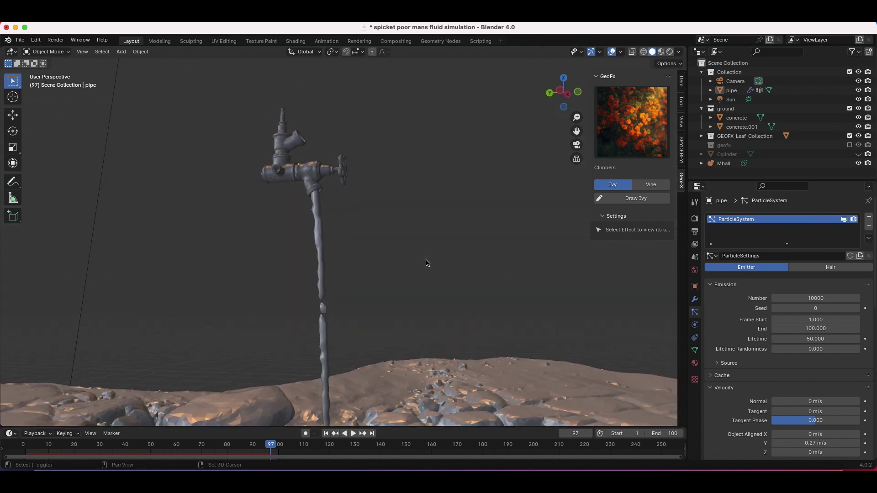
Set the render scale of the pipe's particles to 0.12.
click(360, 241)
scroll(361, 241, down, 3)
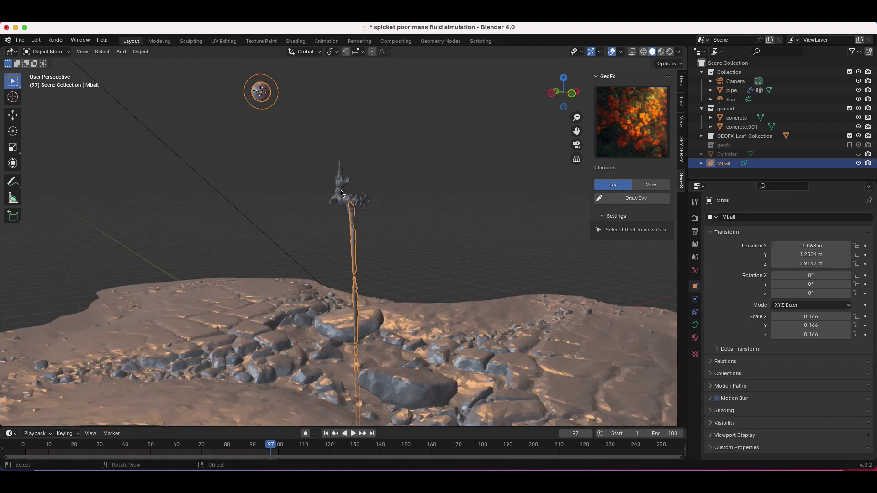
click(350, 200)
scroll(734, 396, down, 9)
click(812, 305)
text(0.12)
key(Return)
click(404, 262)
scroll(405, 263, left, 3)
scroll(407, 263, up, 3)
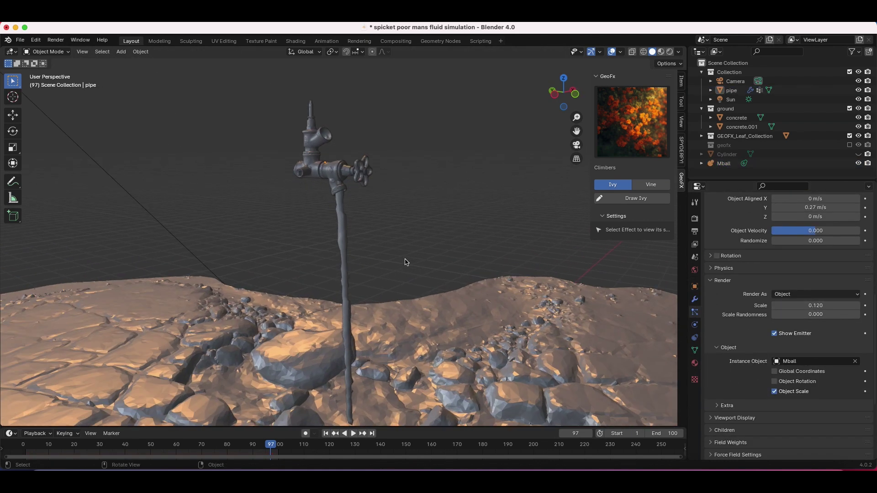
Play the animation and view the thicker stream from around the pipe down to the rocks.
key(space)
scroll(424, 234, right, 4)
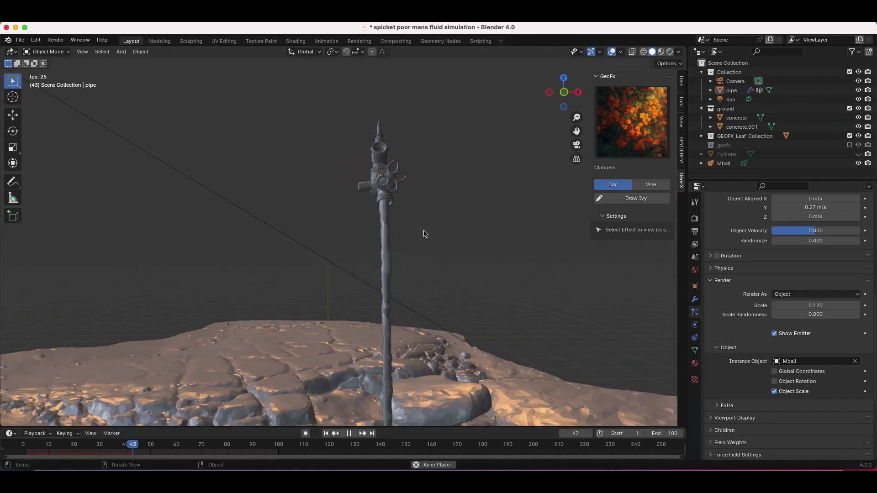
scroll(424, 234, right, 4)
scroll(423, 234, down, 3)
shift+scroll(424, 234, down, 1)
scroll(372, 278, up, 3)
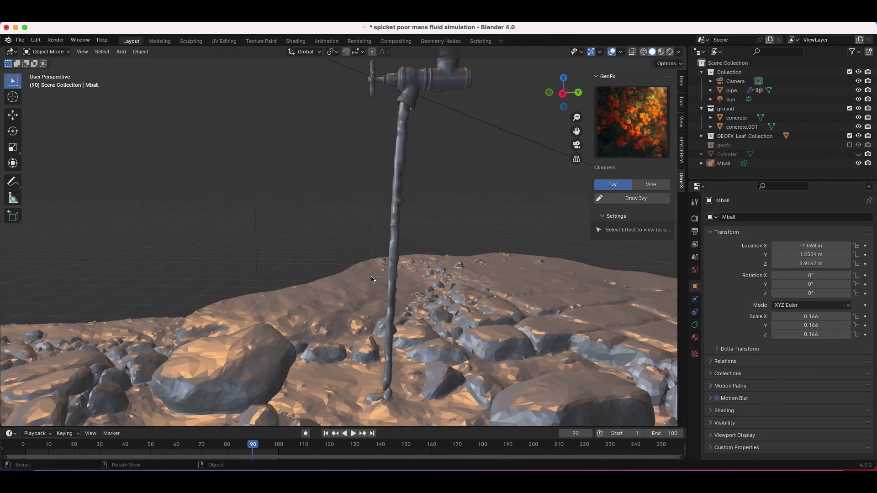
Replay the animation, stop it at frame 84 and preview the water stream in rendered shading.
key(space)
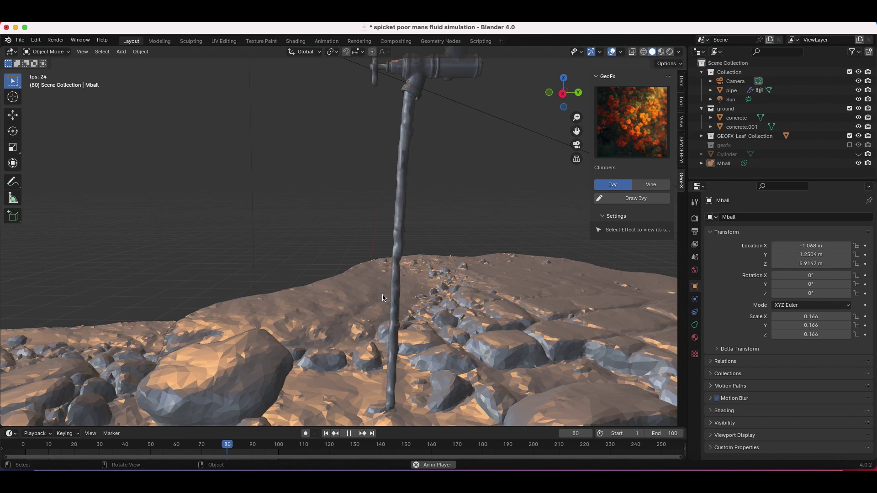
scroll(410, 206, down, 6)
key(space)
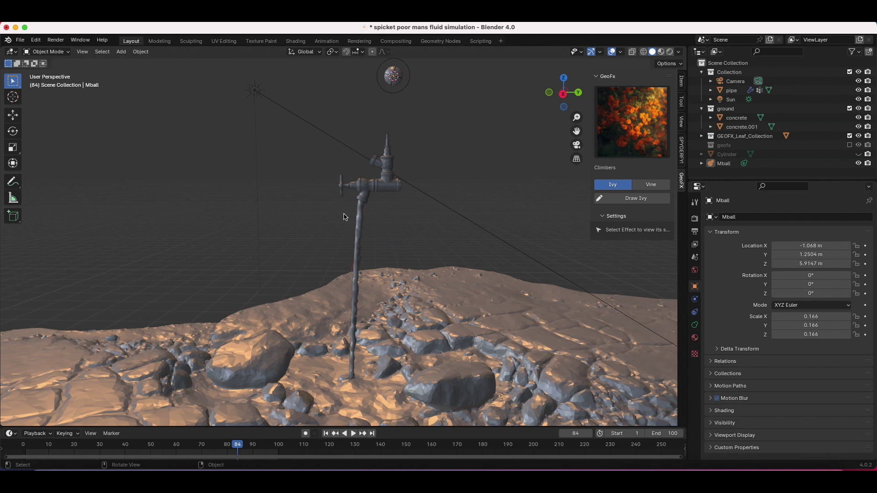
key(z)
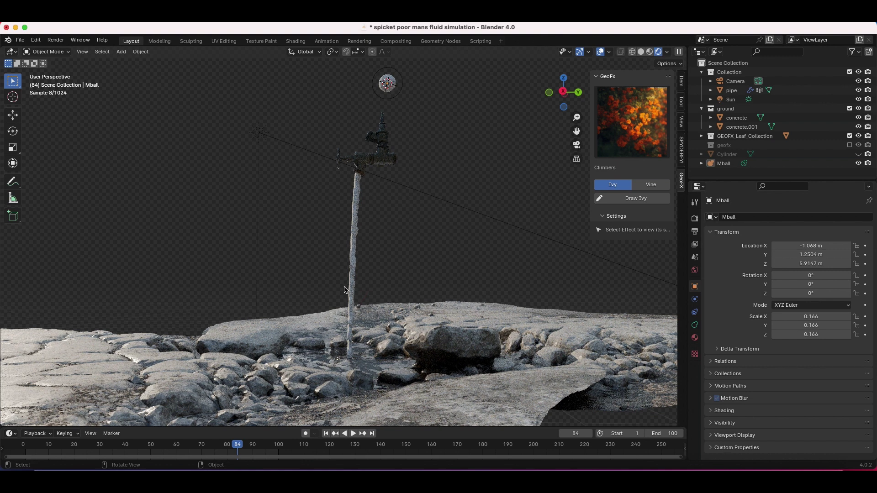
middle_drag(348, 198, 391, 321)
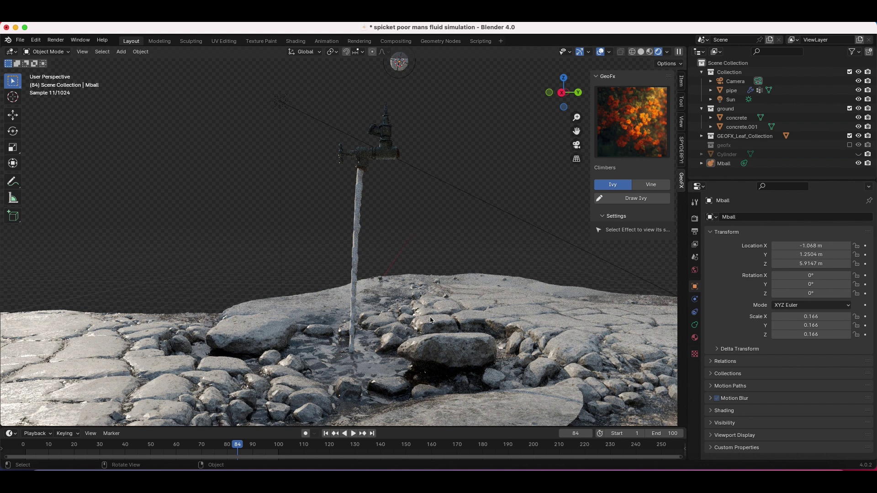
Add Collision physics to the concrete ground object beneath the spout.
click(378, 312)
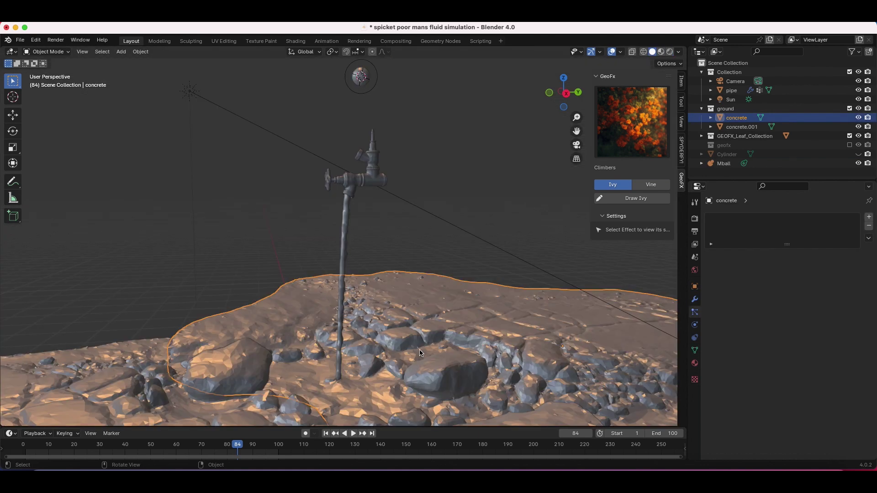
right_click(420, 350)
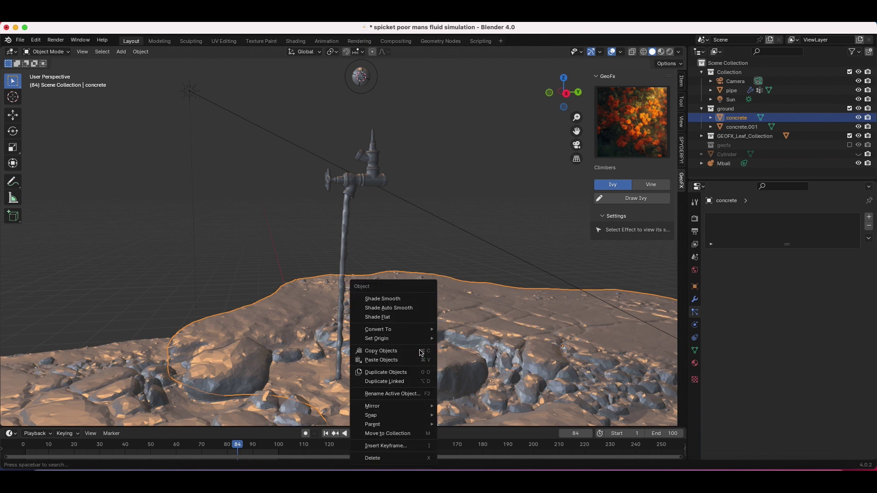
shift+middle_drag(466, 334, 433, 302)
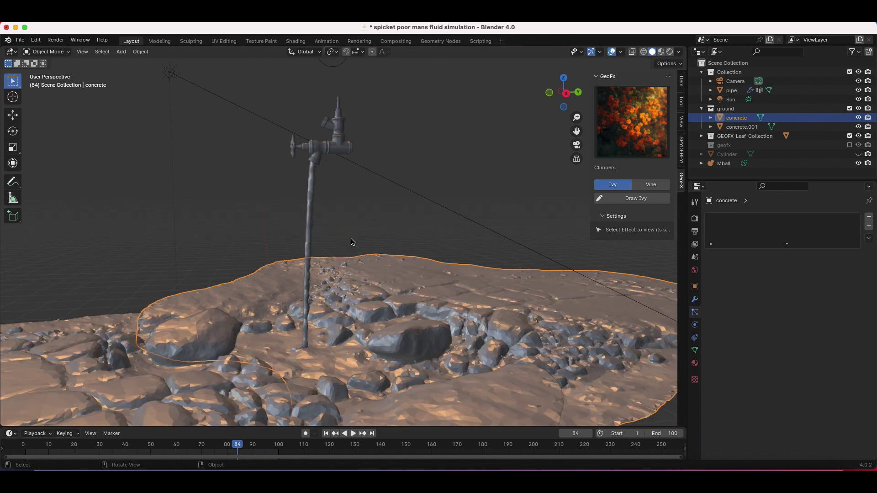
middle_drag(369, 284, 426, 326)
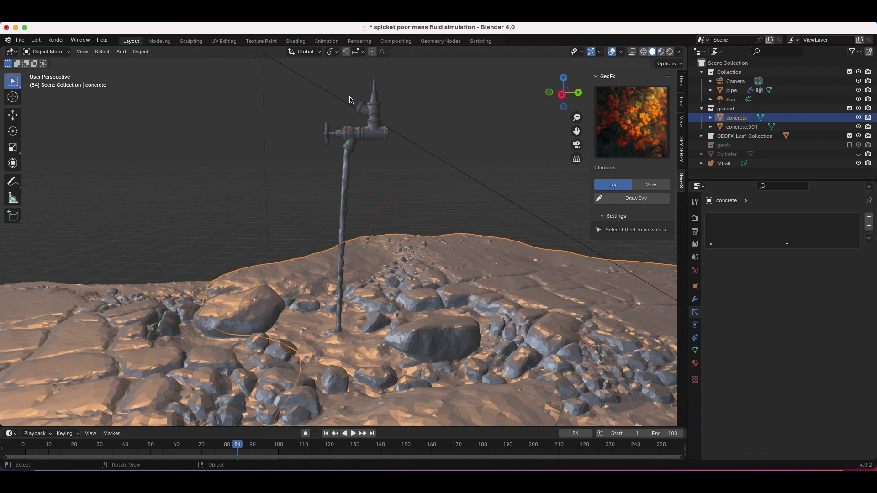
click(695, 325)
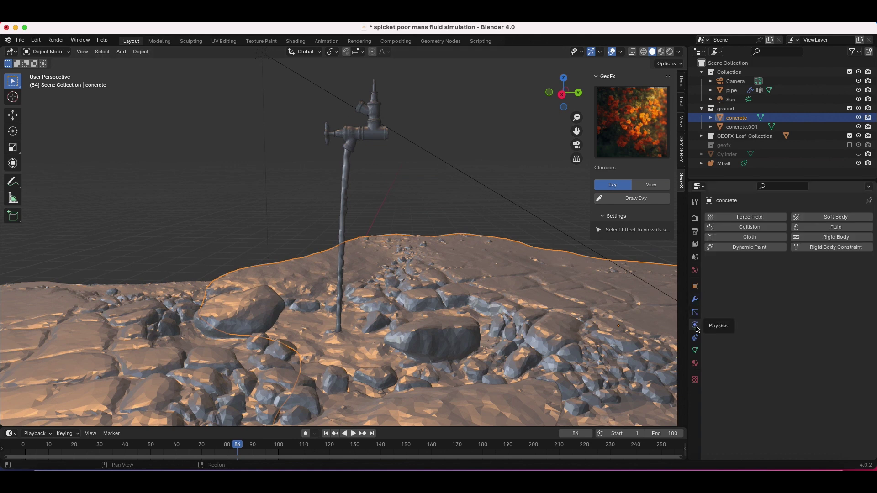
click(749, 227)
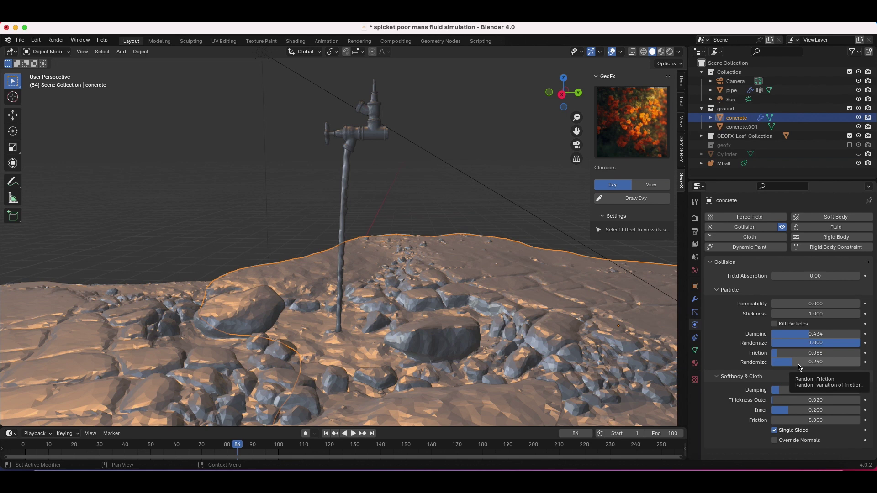
Play the animation and examine how the metaball particles splash and spread over the concrete rocks.
key(space)
middle_drag(366, 338, 392, 331)
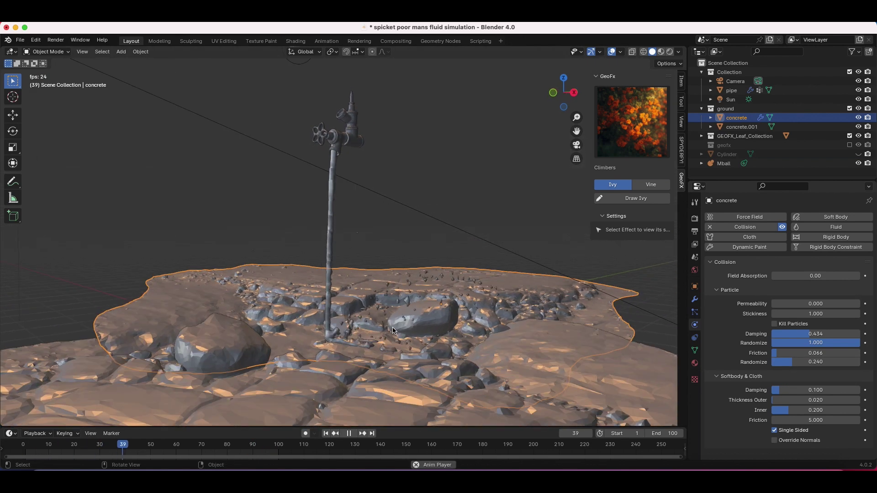
click(480, 180)
scroll(403, 312, right, 8)
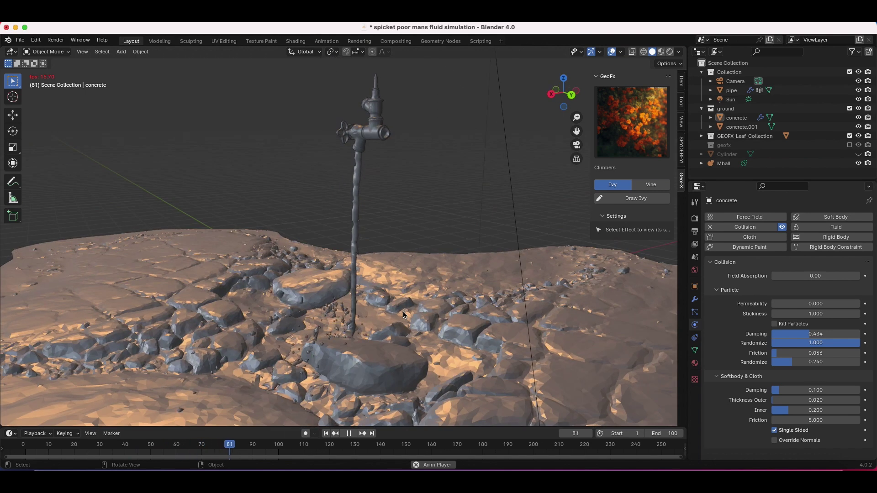
scroll(404, 312, left, 3)
scroll(403, 312, left, 3)
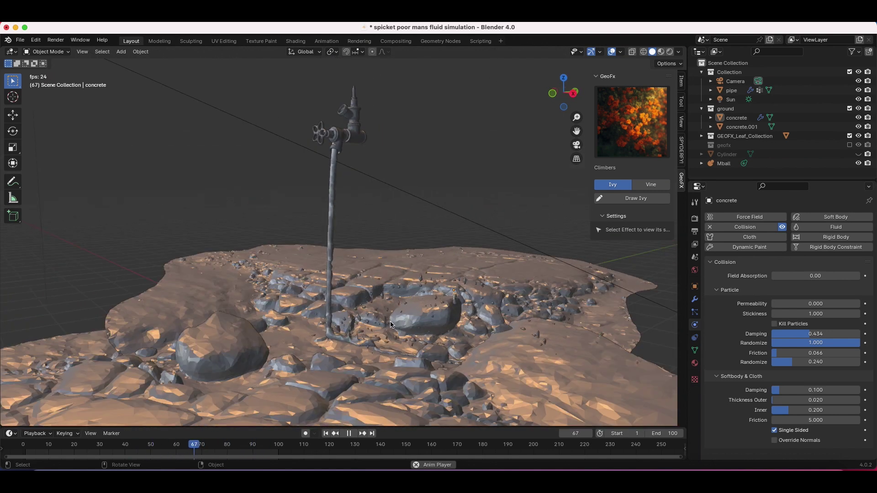
scroll(387, 312, up, 5)
key(space)
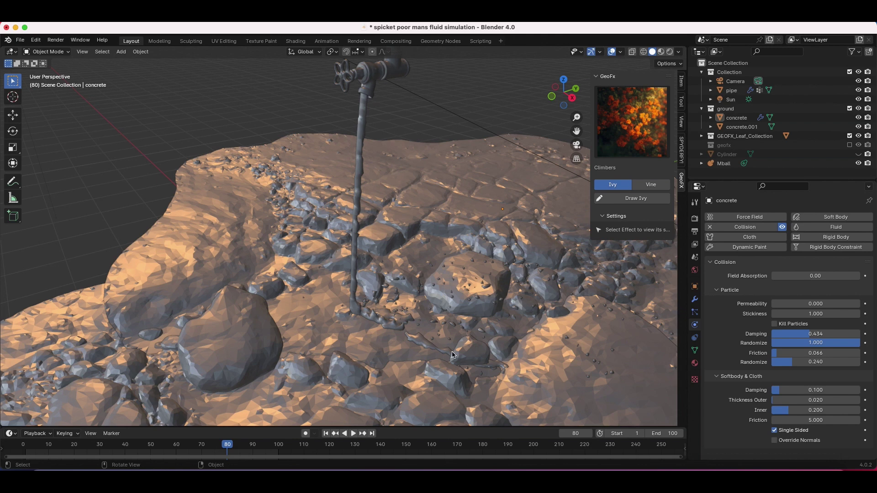
scroll(455, 355, down, 4)
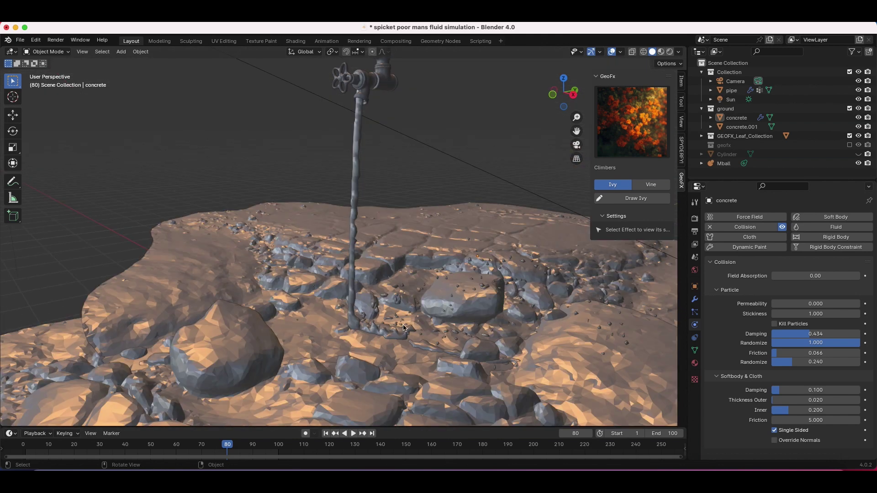
Examine the stream and its splash on the rocks in rendered shading, and return the viewport to solid shading.
scroll(403, 325, right, 10)
scroll(356, 272, right, 3)
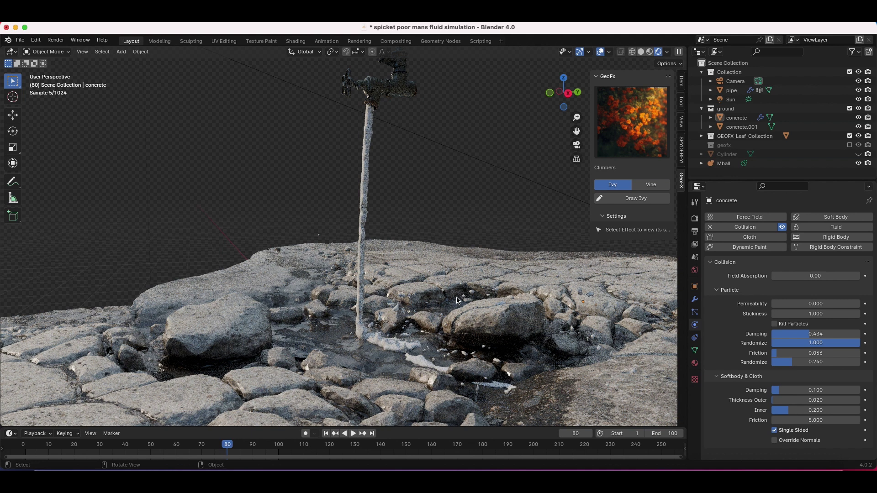
scroll(411, 274, up, 3)
key(z)
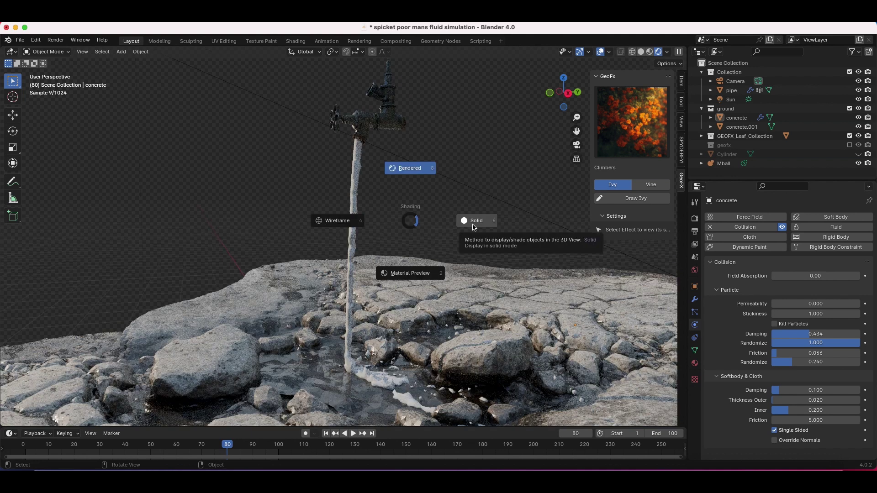
click(473, 224)
scroll(355, 290, up, 5)
scroll(374, 305, up, 3)
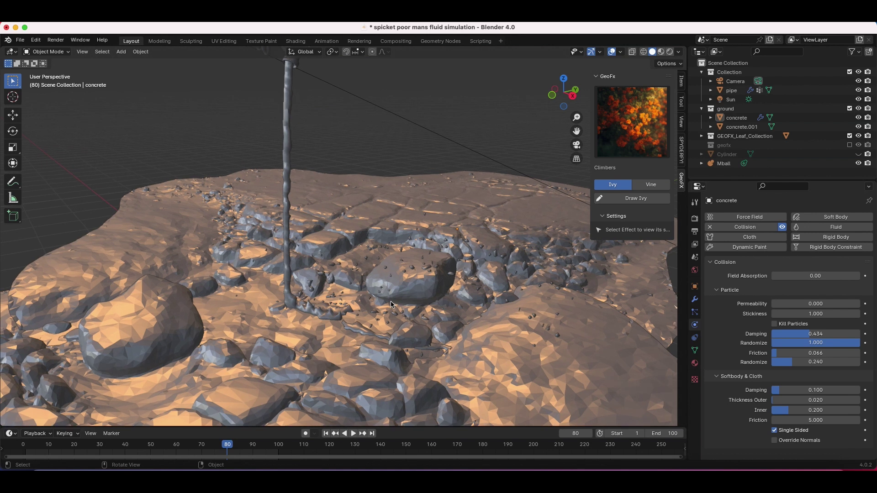
Move the source metaball to a free spot above the pipe and deselect it.
click(379, 258)
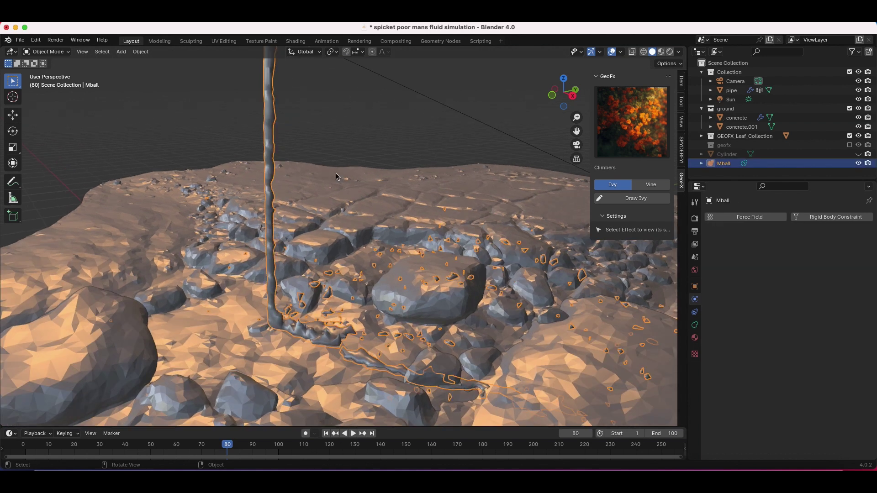
scroll(336, 177, down, 8)
scroll(336, 177, down, 1)
key(g)
click(251, 105)
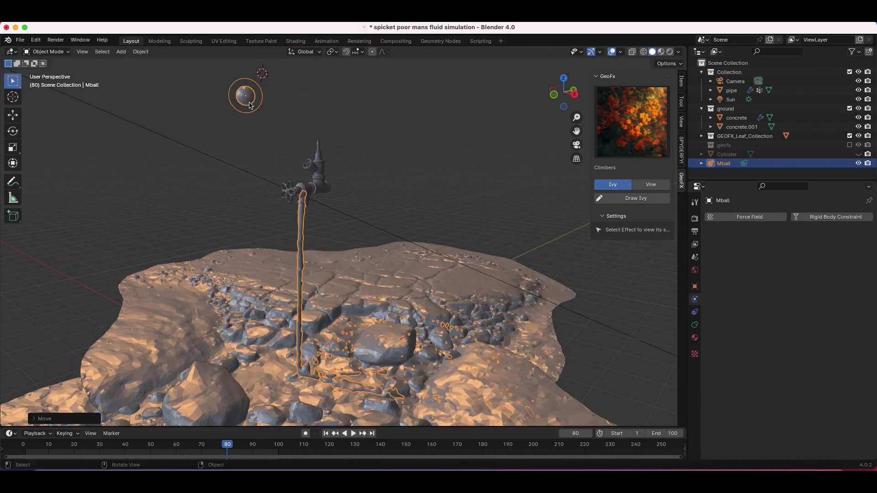
click(378, 114)
Set the pipe's particle emission number to 11000 and play the animation.
middle_drag(369, 309, 327, 238)
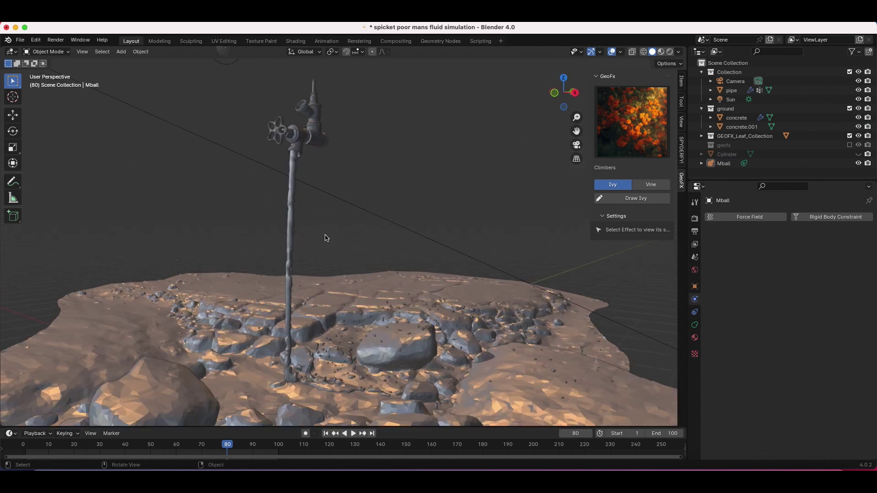
click(293, 137)
click(695, 312)
double_click(781, 298)
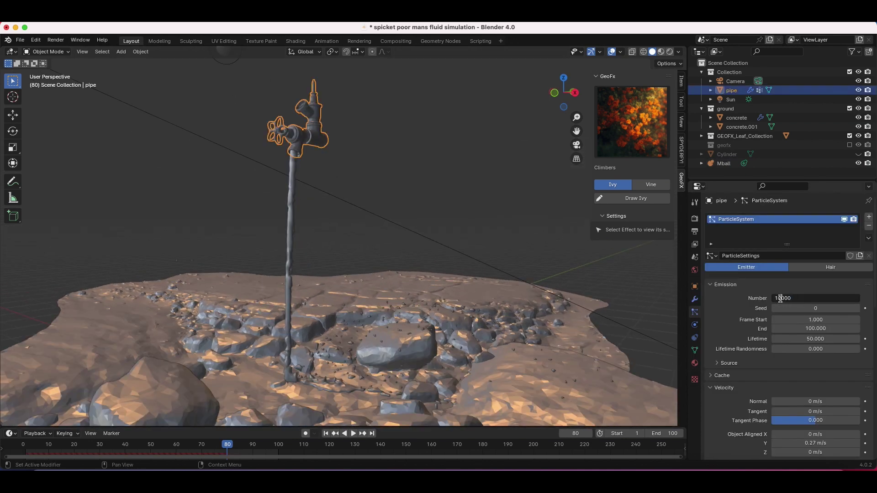
key(Return)
key(space)
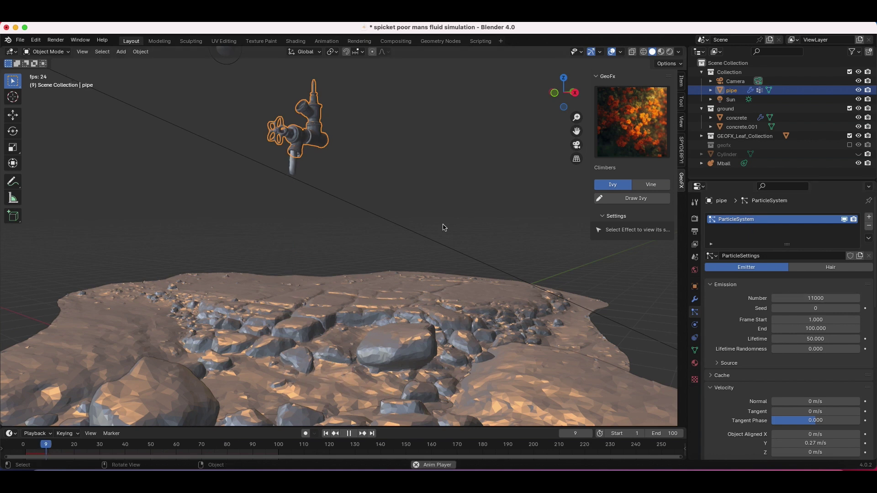
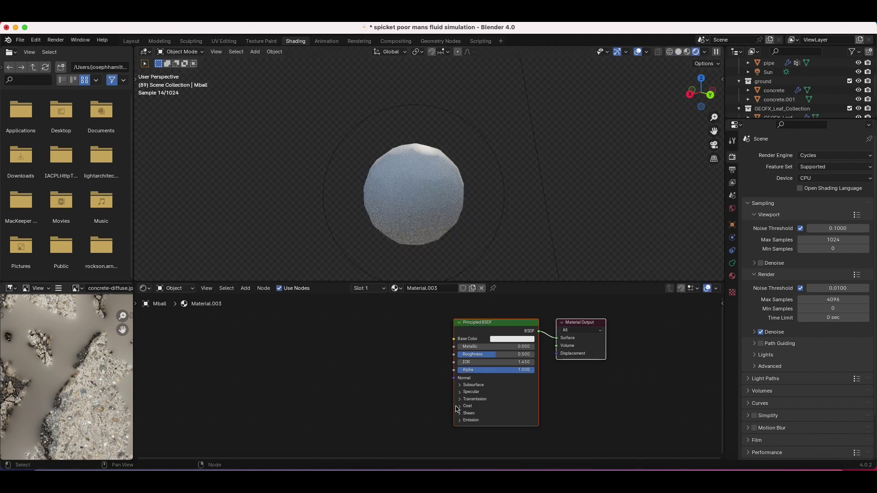
Set the metaball material's transmission weight to 1.000 and roughness to 0.182, and return to the Layout workspace.
click(460, 400)
drag(468, 409, 535, 408)
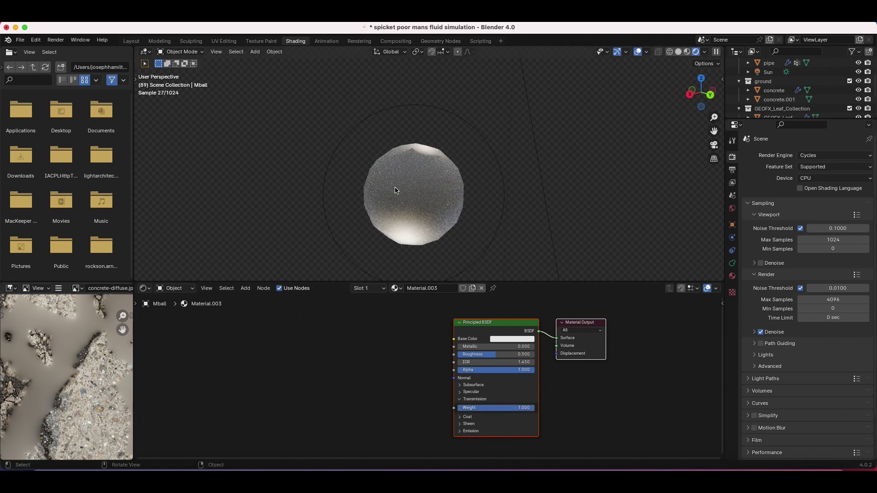
drag(505, 354, 467, 354)
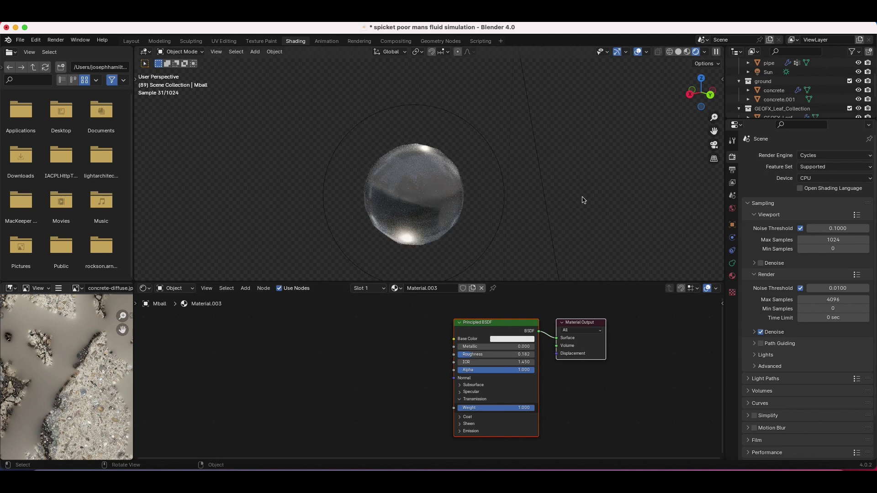
scroll(583, 200, down, 5)
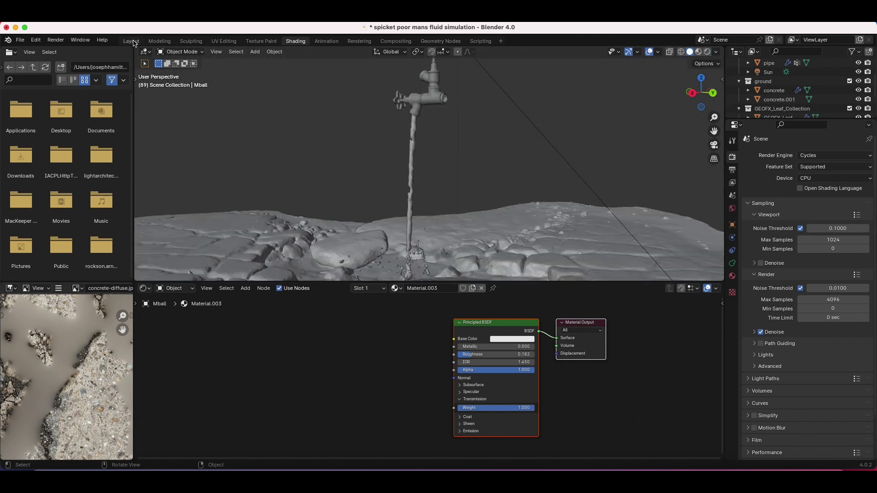
click(131, 41)
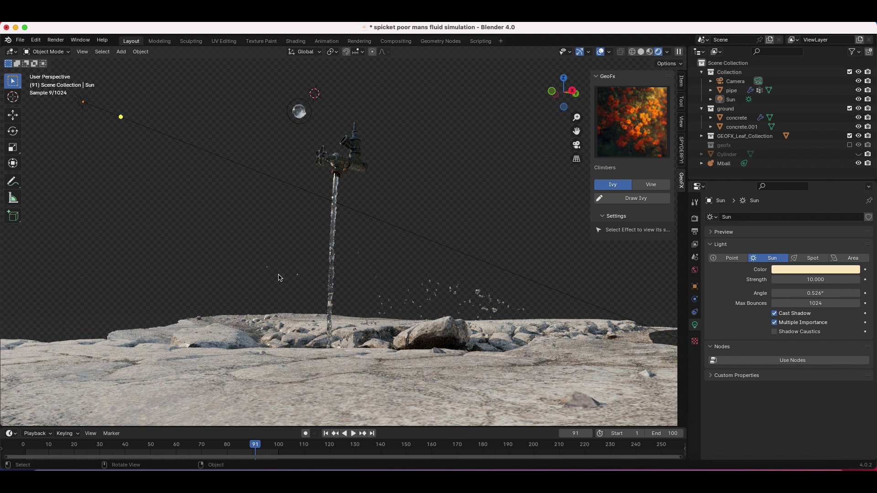
Scale the source metaball down in solid shading to thin the water stream and shrink the splash droplets.
click(477, 292)
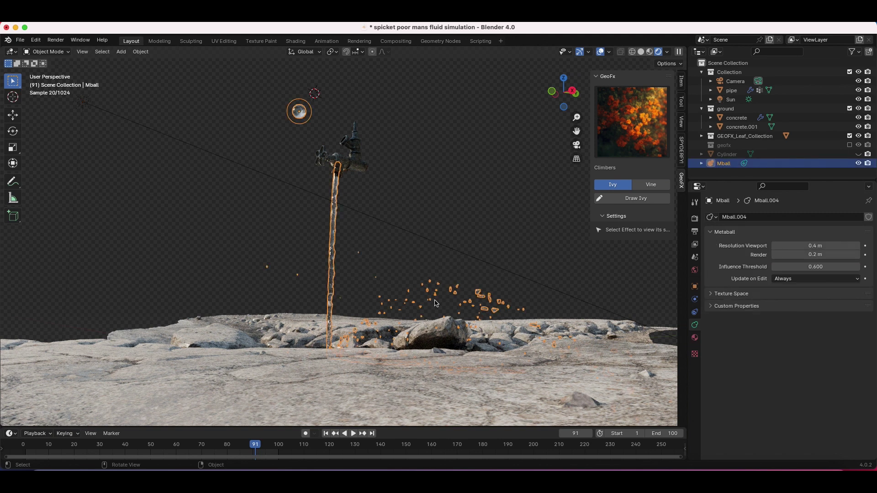
click(453, 175)
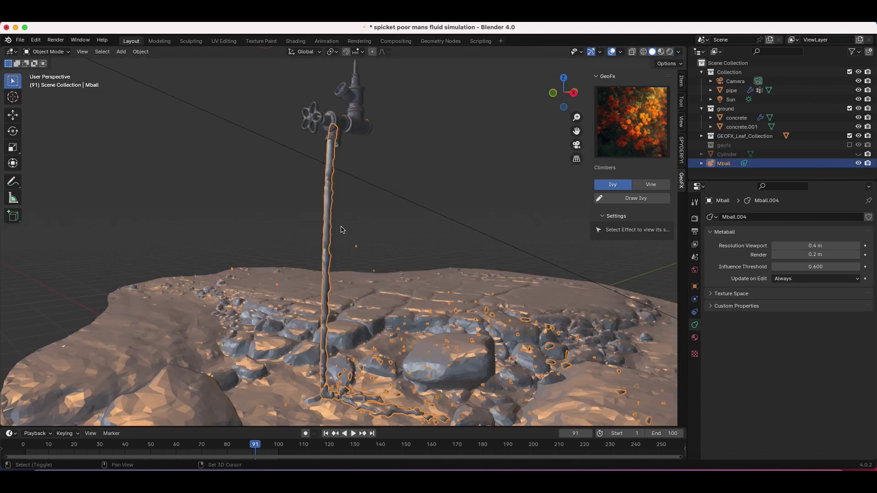
shift+scroll(341, 227, up, 2)
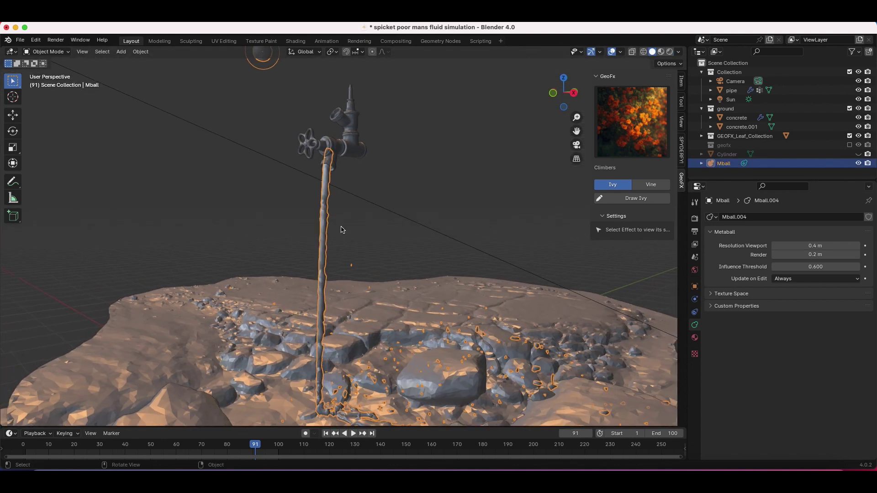
scroll(342, 227, down, 1)
key(s)
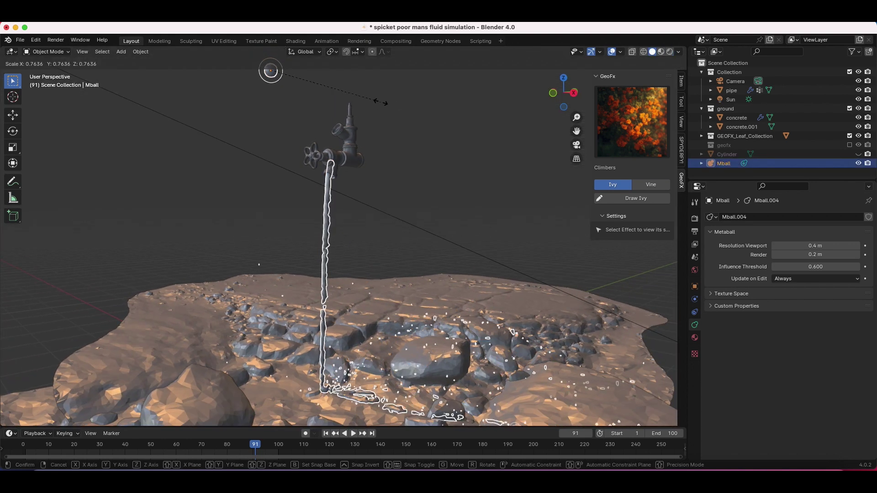
click(361, 98)
click(438, 114)
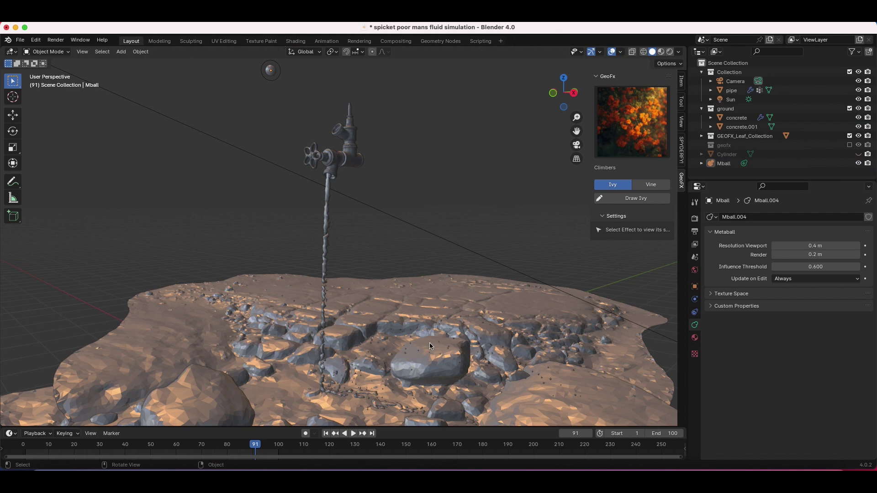
Set the pipe's particle emission number to 15000, replay the animation and view the denser stream over the rocks.
scroll(429, 342, down, 5)
shift+scroll(430, 342, down, 3)
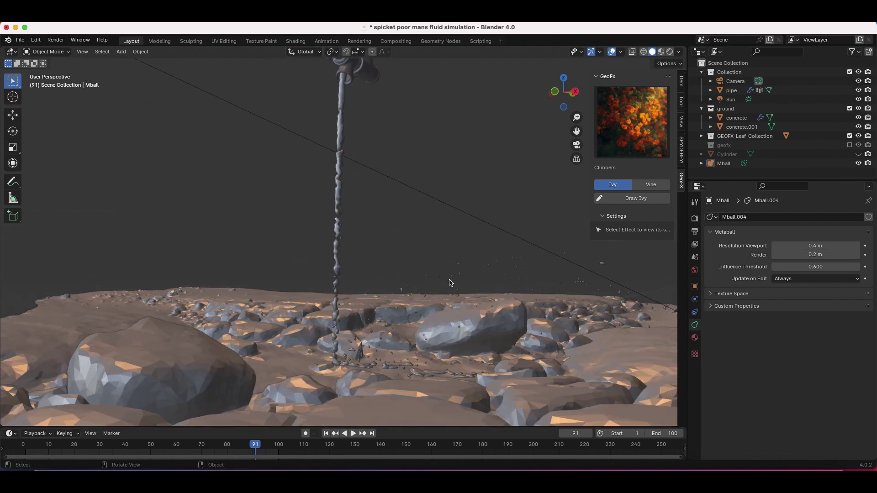
click(338, 122)
double_click(814, 299)
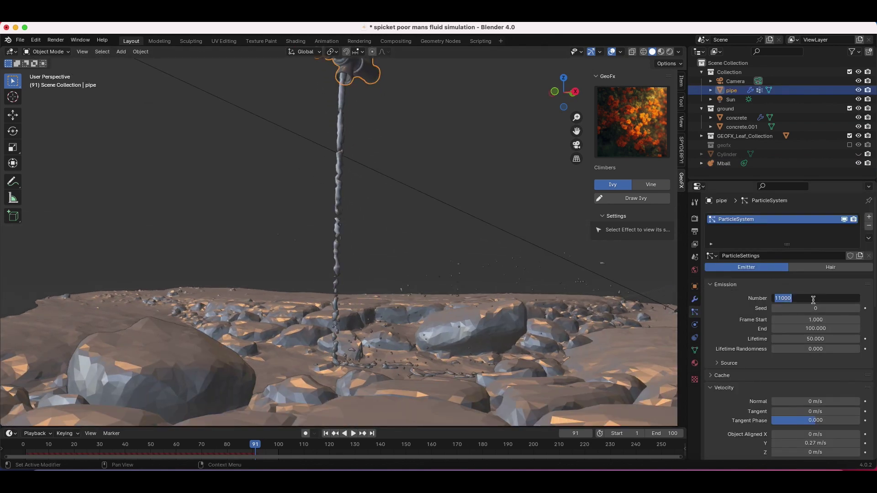
click(740, 319)
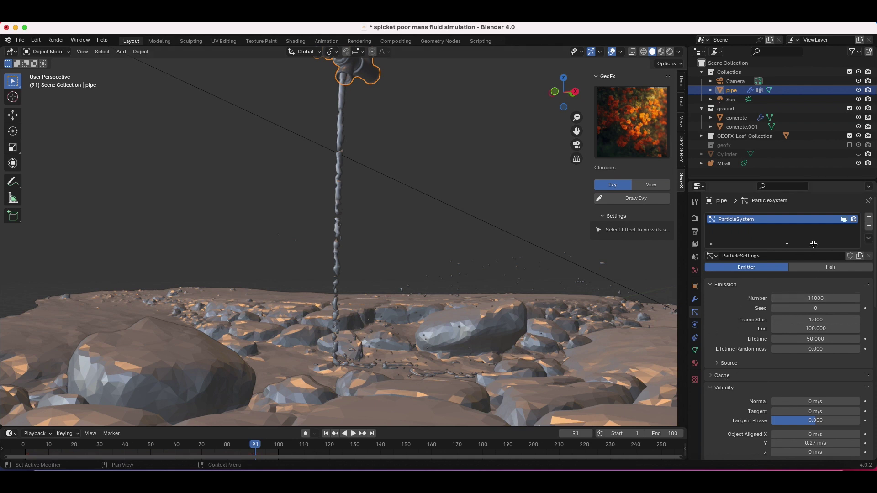
click(820, 298)
click(781, 298)
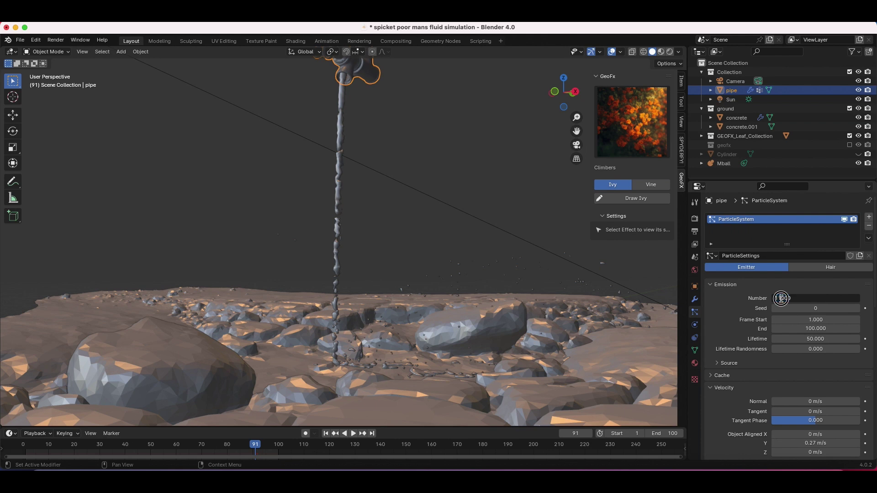
key(Delete)
key(Delete)
key(Delete)
key(Delete)
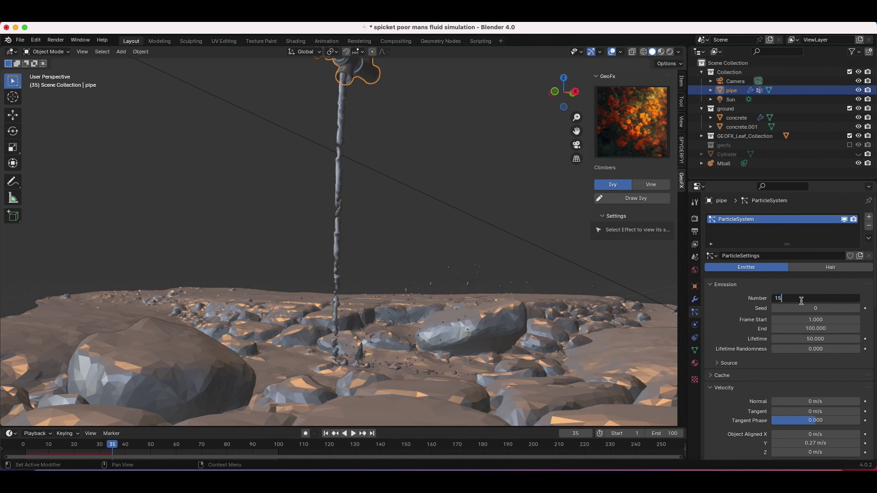
key(Return)
key(space)
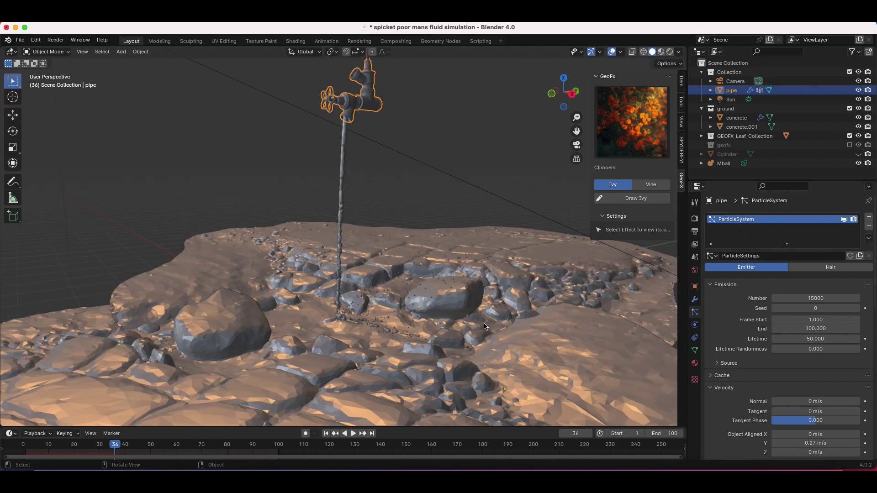
middle_drag(485, 326, 444, 289)
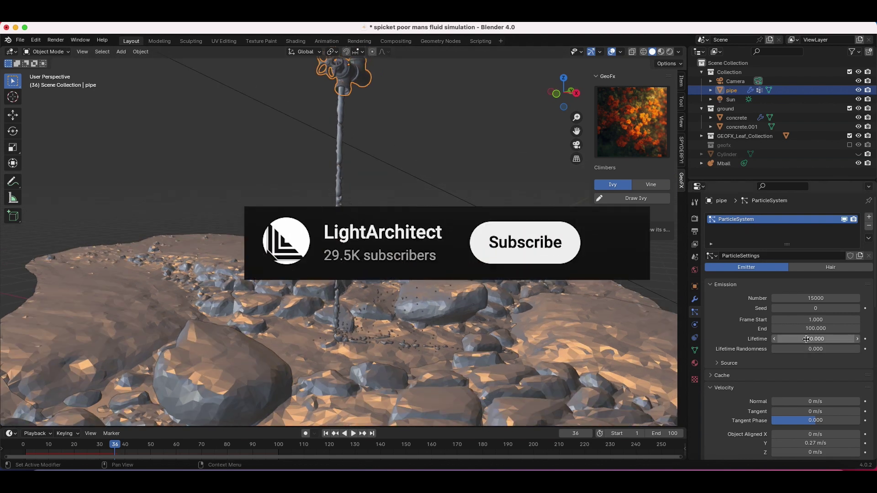